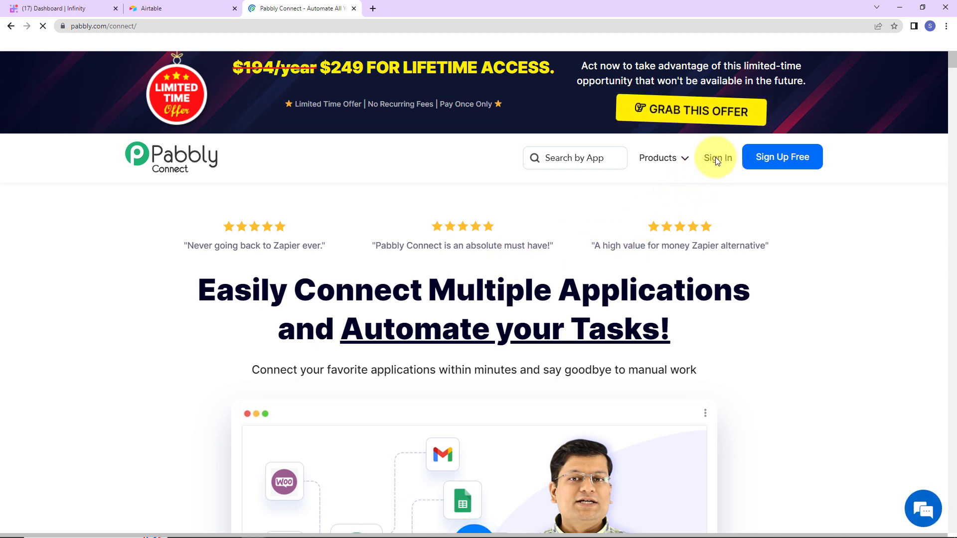
# - Sign in to Pabbly and open the Pabbly Connect dashboard from All Apps
pyautogui.click(718, 158)
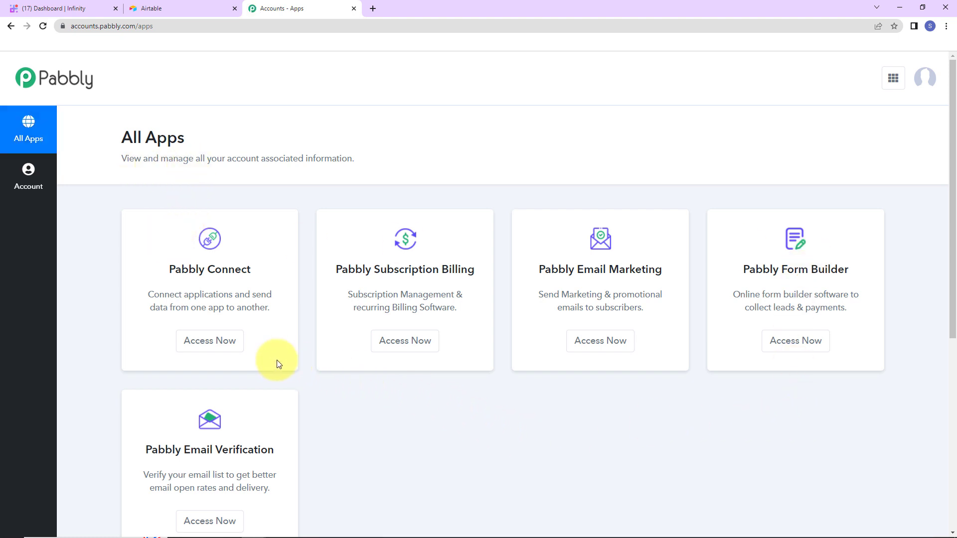
pyautogui.click(210, 340)
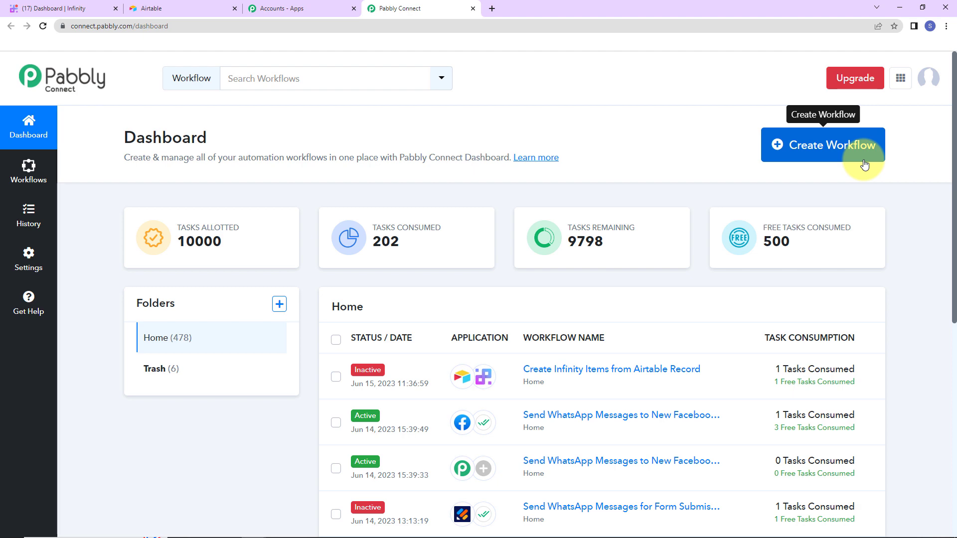
# - Create a workflow named 'Create Infinity Items From Airtable Record'
pyautogui.click(850, 157)
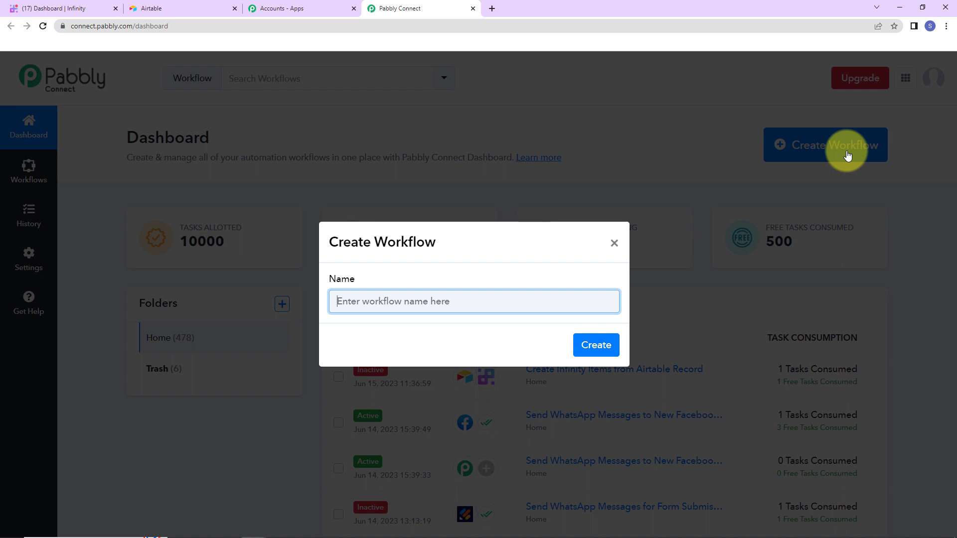
pyautogui.write('Create Infinity Items From Airtable Record')
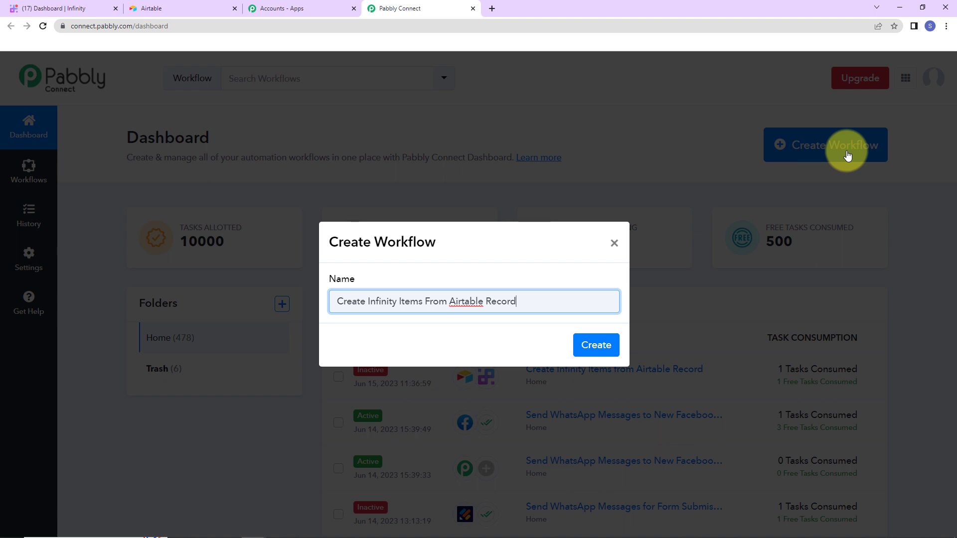
pyautogui.click(596, 345)
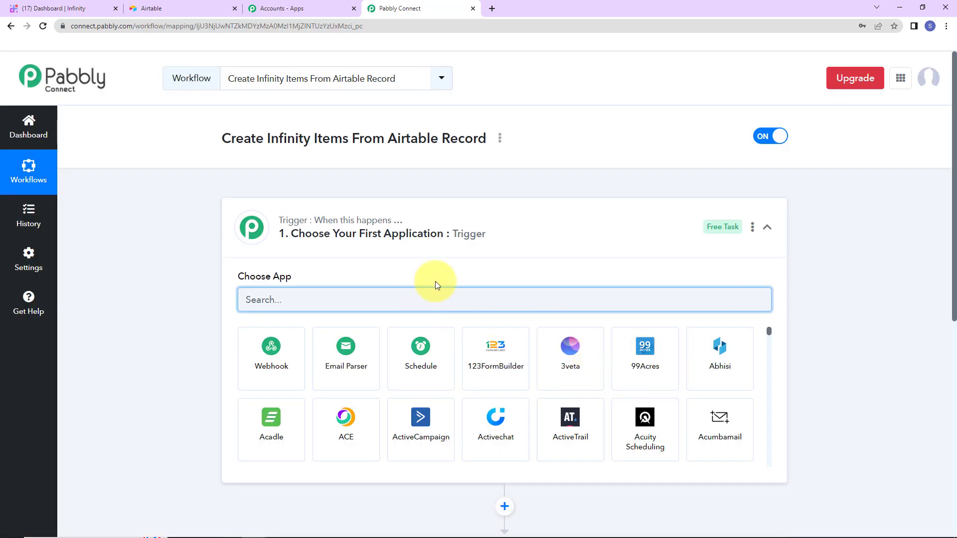
# - Search 'airta' and select Airtable as the workflow's trigger app
pyautogui.scroll(-2, 501, 254)
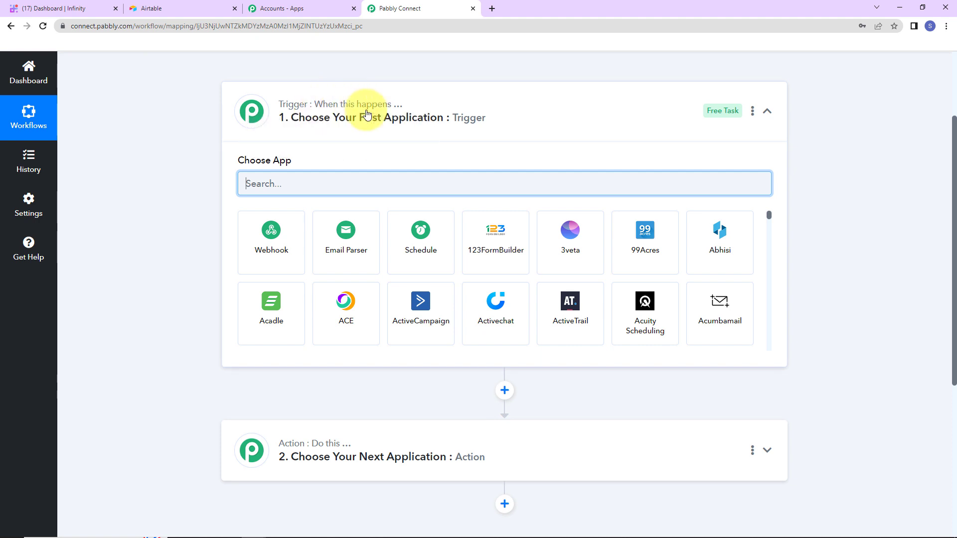
pyautogui.moveTo(368, 466)
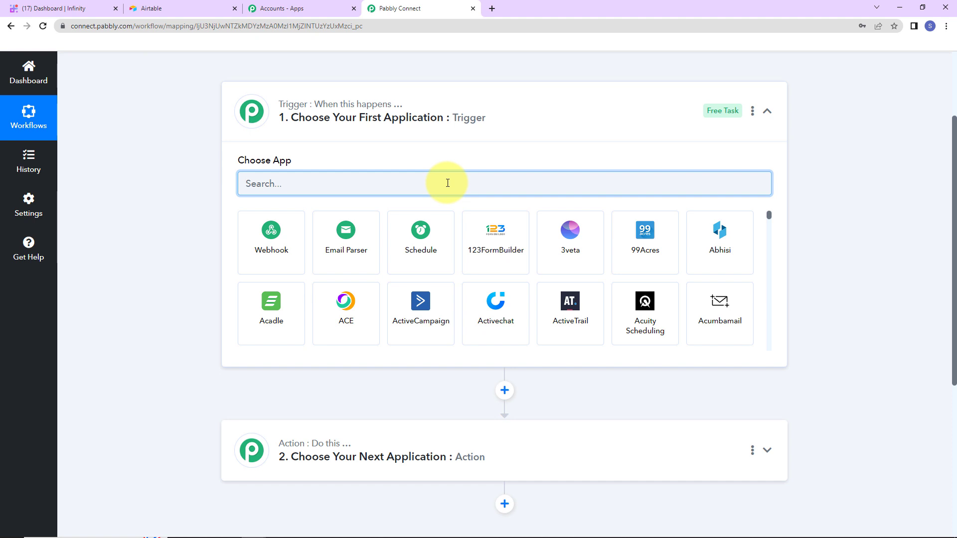
pyautogui.write('airta')
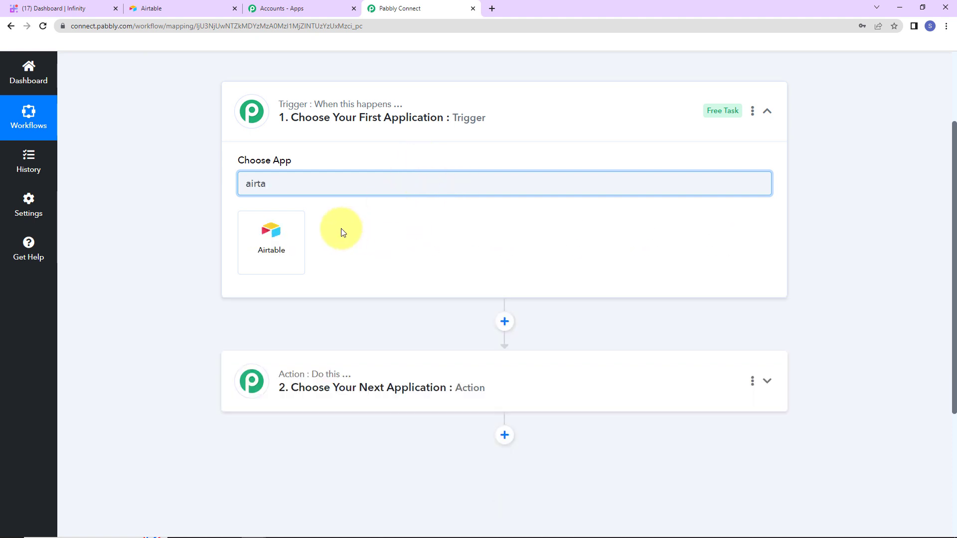
pyautogui.click(263, 235)
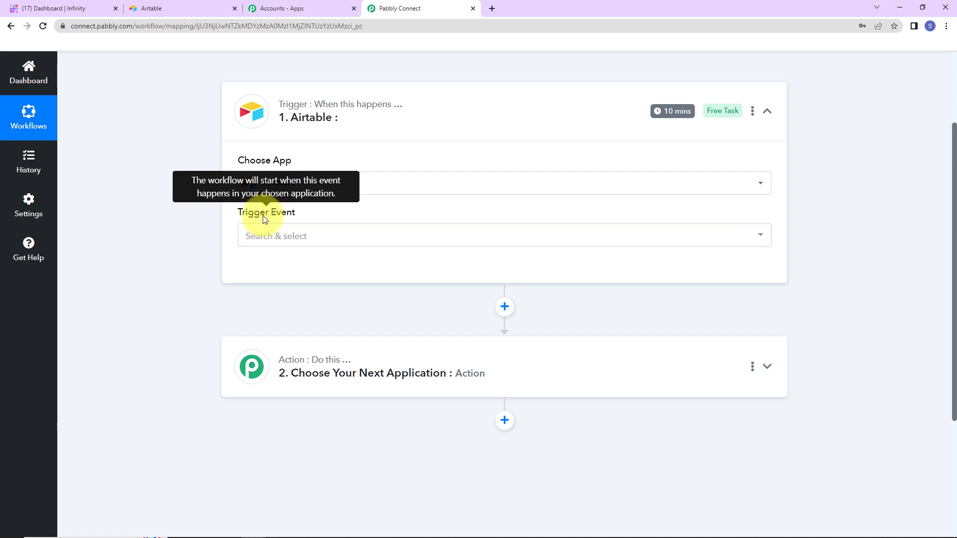
# - Set the trigger event to New Record and open the Airtable account connection dialog
pyautogui.click(262, 235)
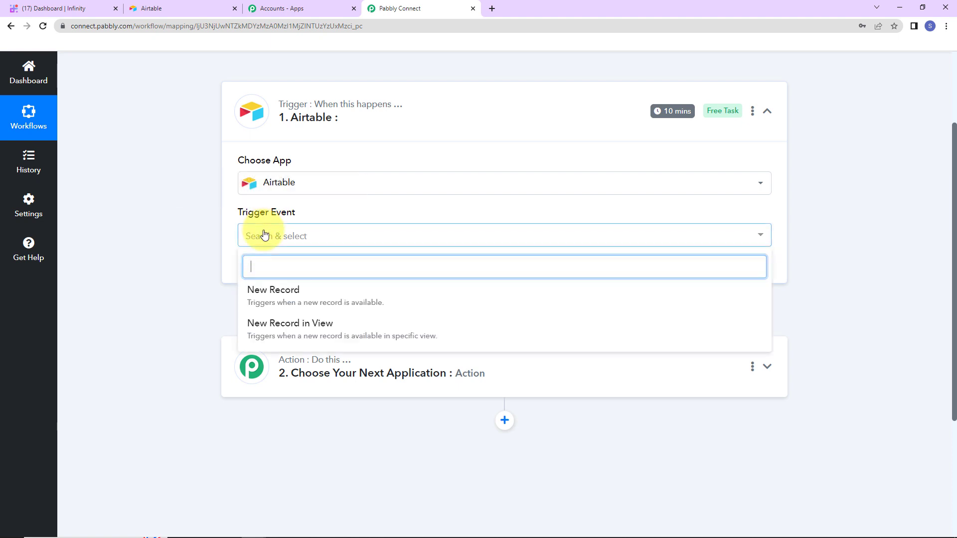
pyautogui.click(273, 296)
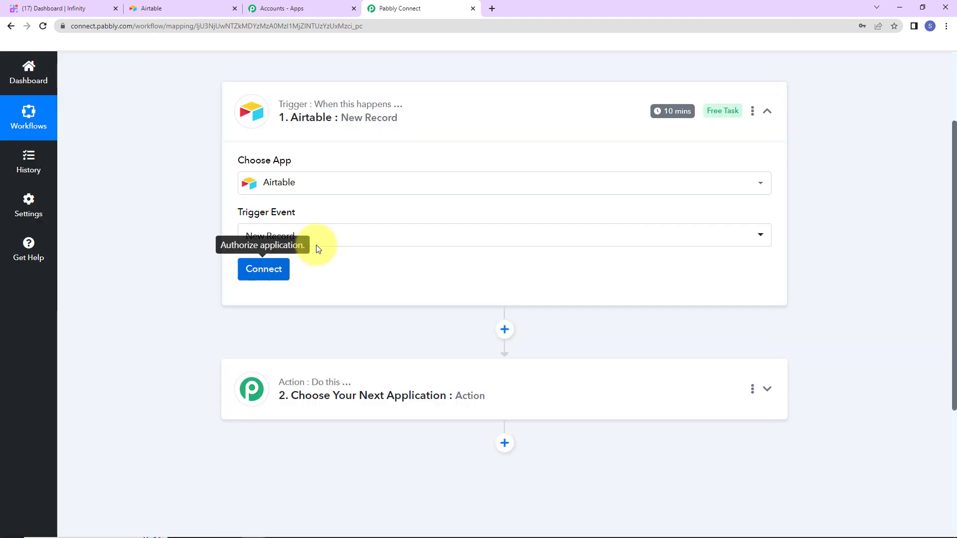
pyautogui.moveTo(669, 120)
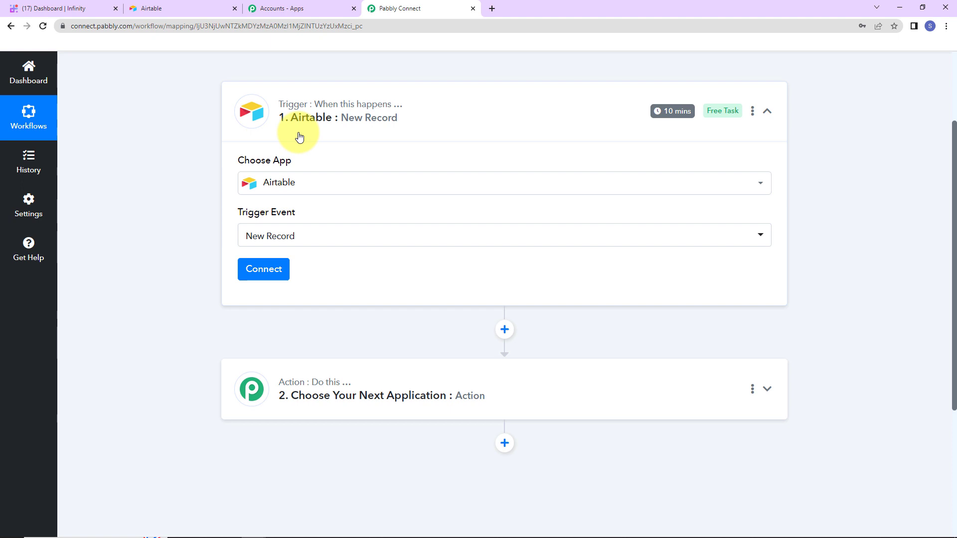
pyautogui.click(262, 270)
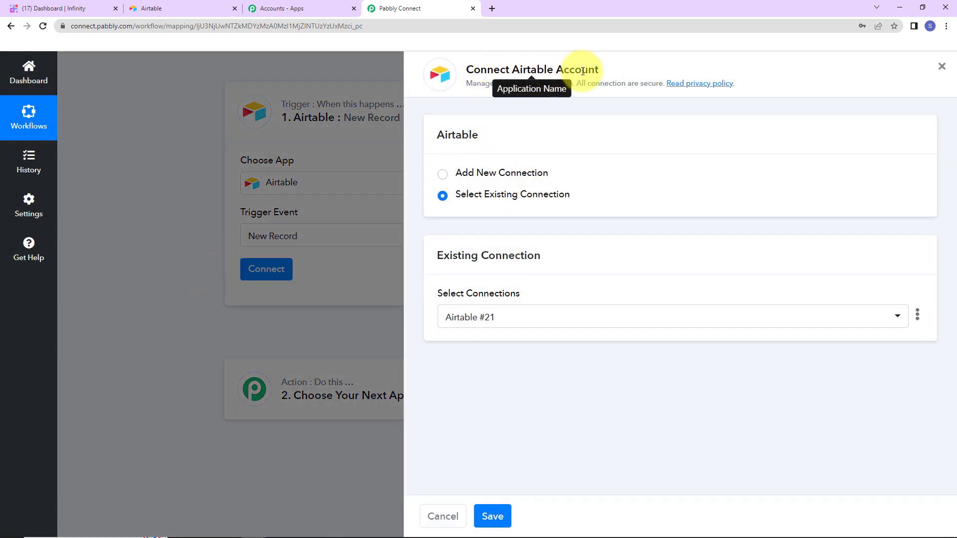
# - Choose Add New Connection and open Airtable's Developer Hub token page
pyautogui.click(442, 174)
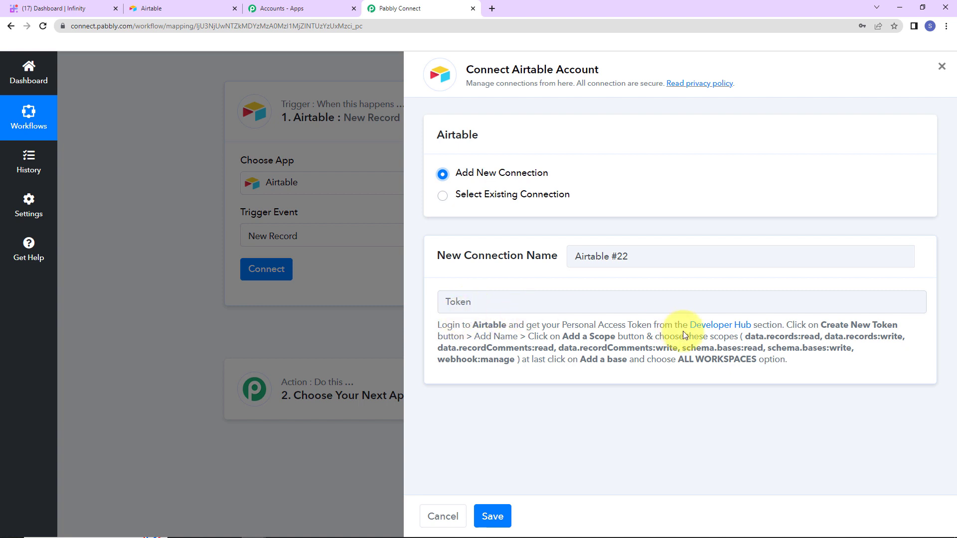
pyautogui.click(719, 326)
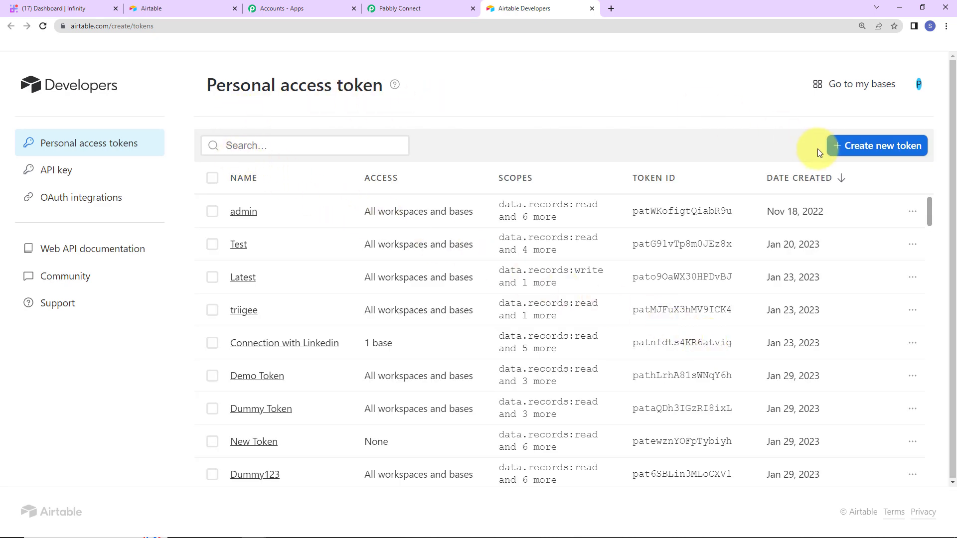
# - Start a token named New345 with records read/write and recordComments write/read scopes
pyautogui.click(878, 146)
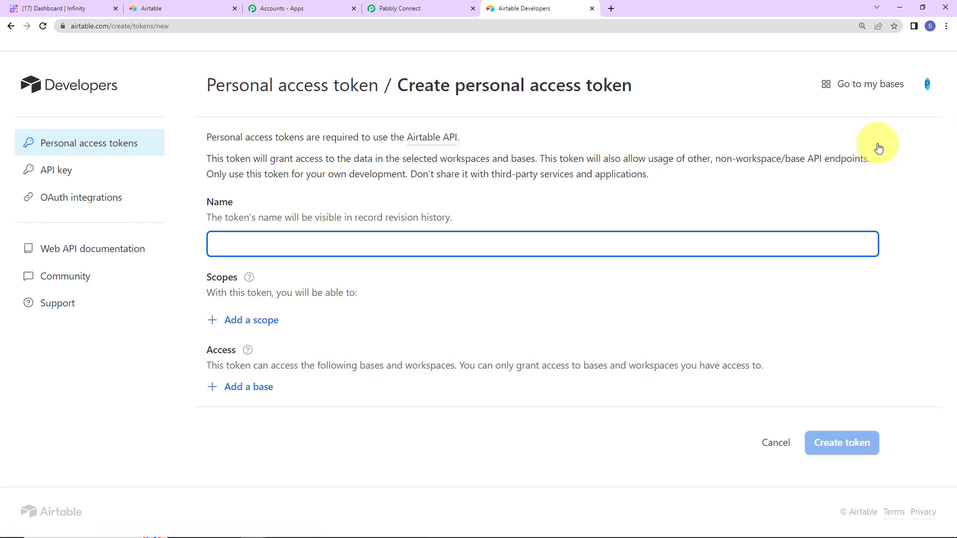
pyautogui.write('New345')
pyautogui.click(260, 329)
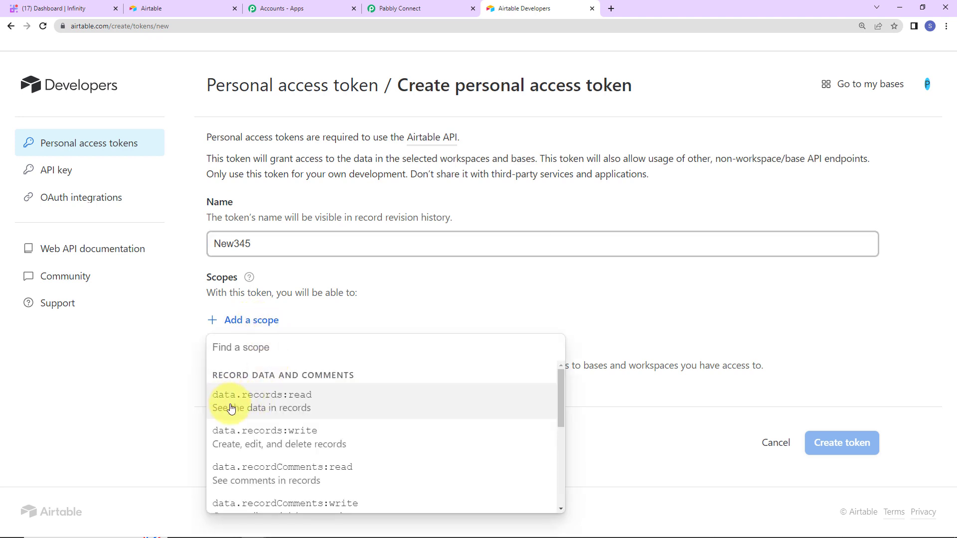
pyautogui.click(269, 405)
pyautogui.click(259, 353)
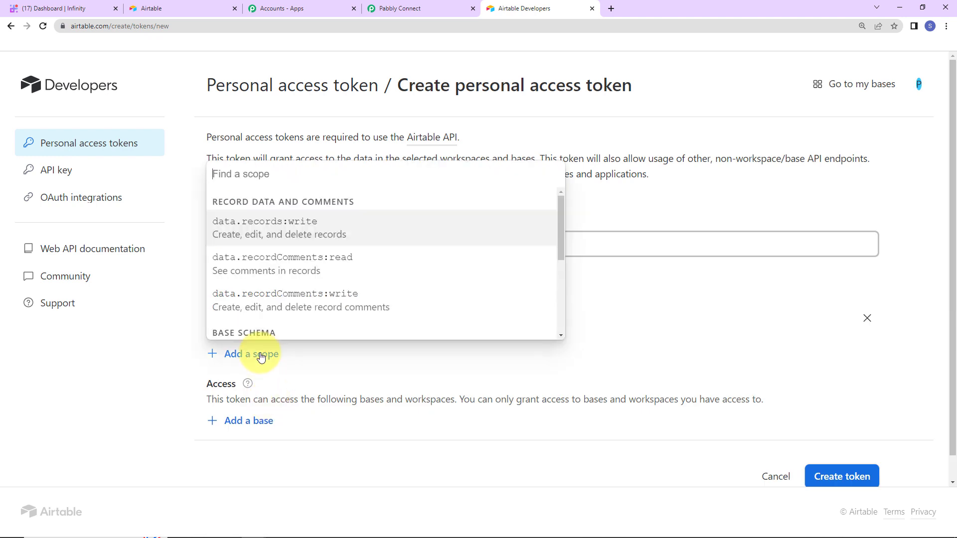
pyautogui.click(269, 233)
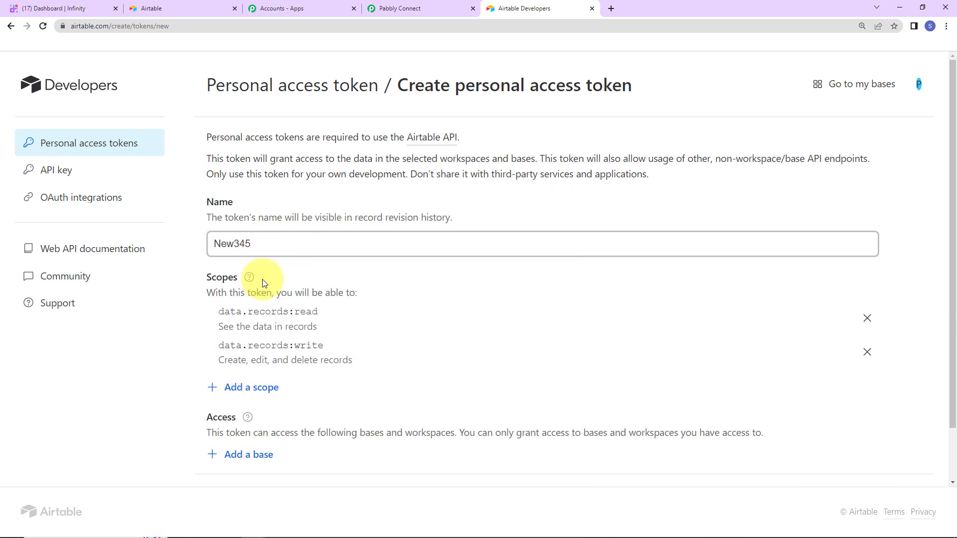
pyautogui.click(252, 387)
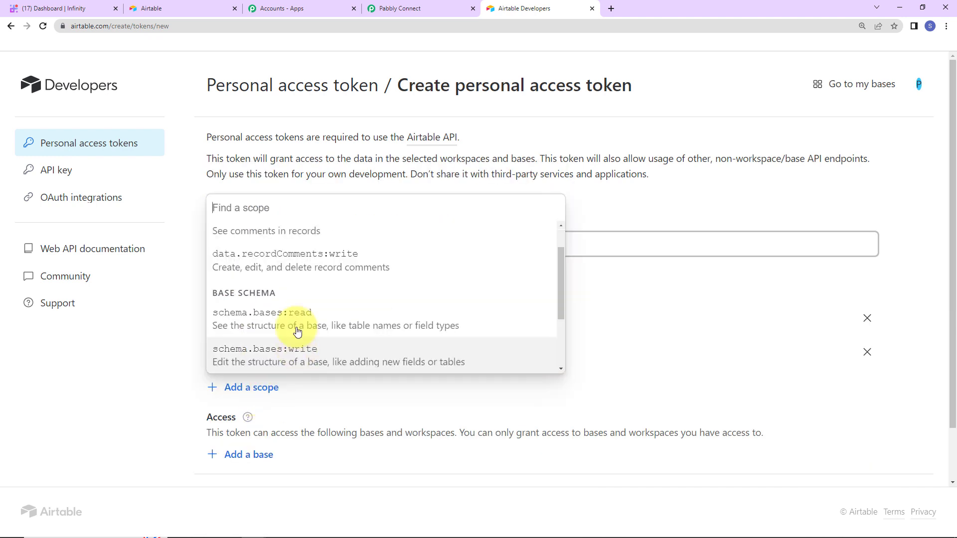
pyautogui.click(274, 270)
pyautogui.click(265, 414)
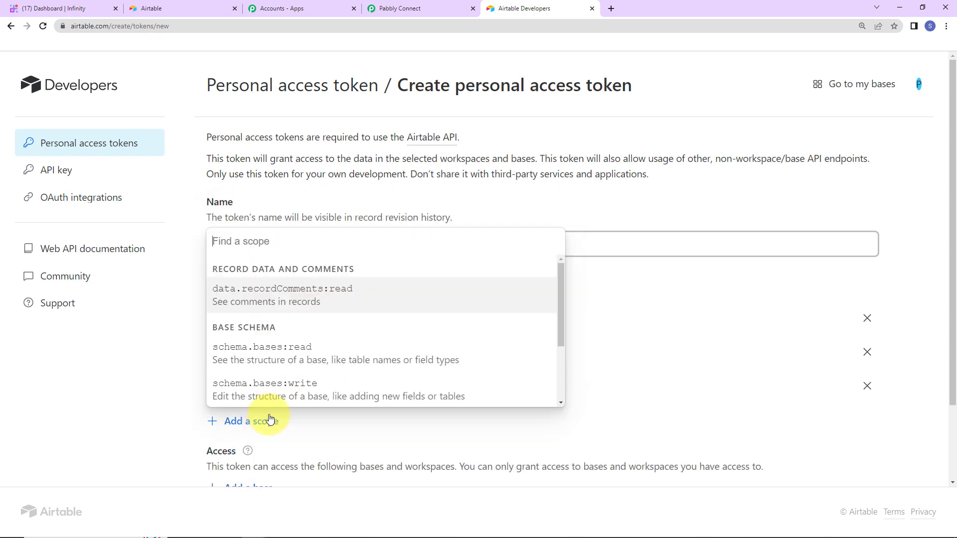
pyautogui.click(264, 303)
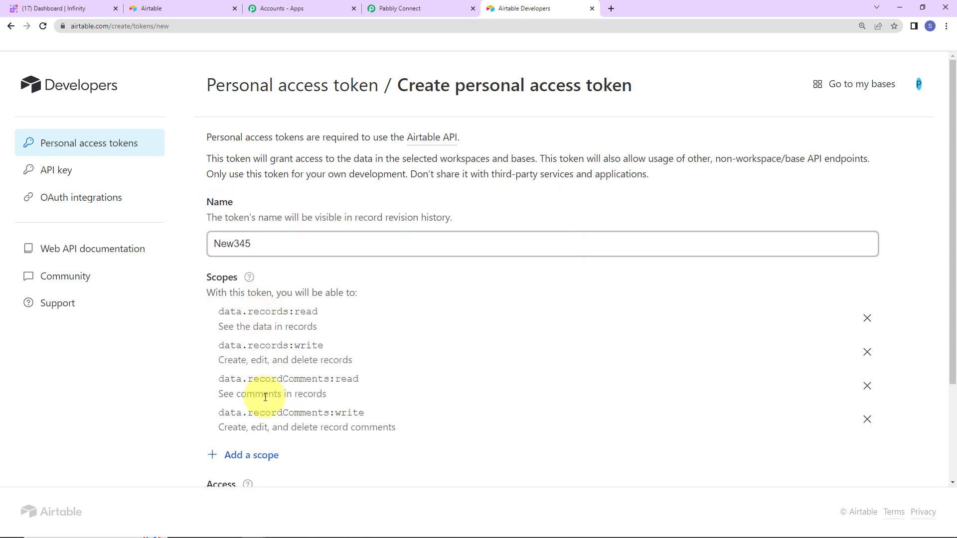
# - Add the schema.bases:read, schema.bases:write and webhook:manage scopes to the token
pyautogui.click(252, 455)
pyautogui.click(256, 333)
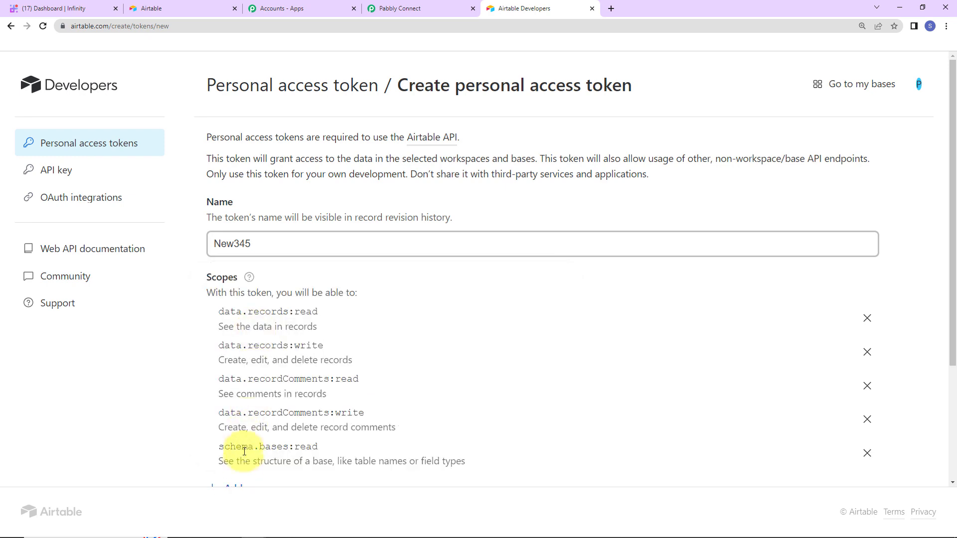
pyautogui.scroll(-2, 234, 469)
pyautogui.click(248, 379)
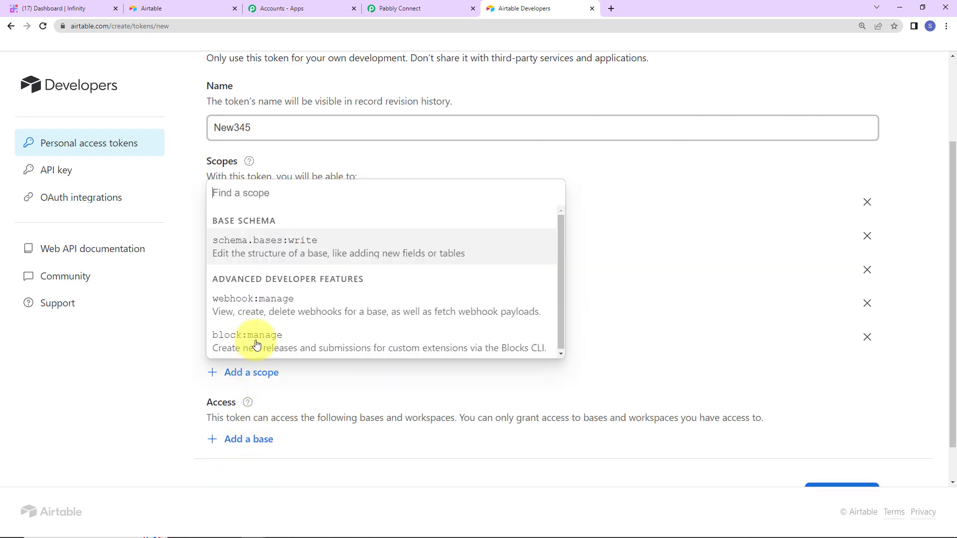
pyautogui.click(244, 256)
pyautogui.click(248, 406)
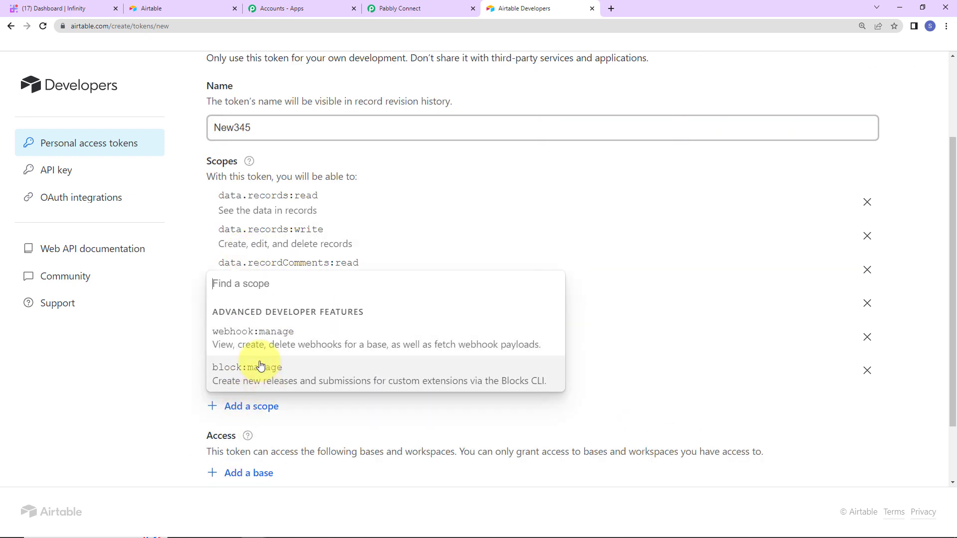
pyautogui.click(237, 338)
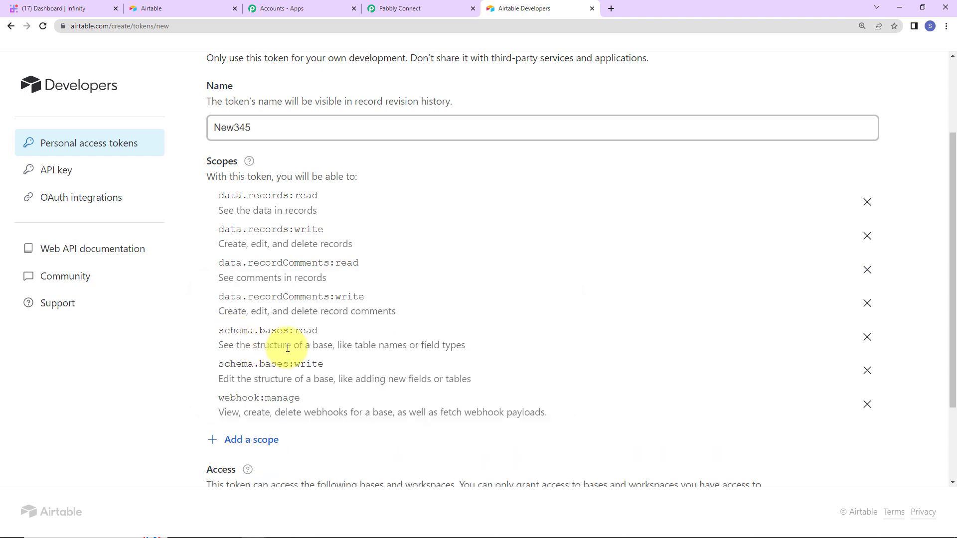
# - Grant access to all current and future bases and create the token
pyautogui.scroll(-2, 280, 337)
pyautogui.click(258, 397)
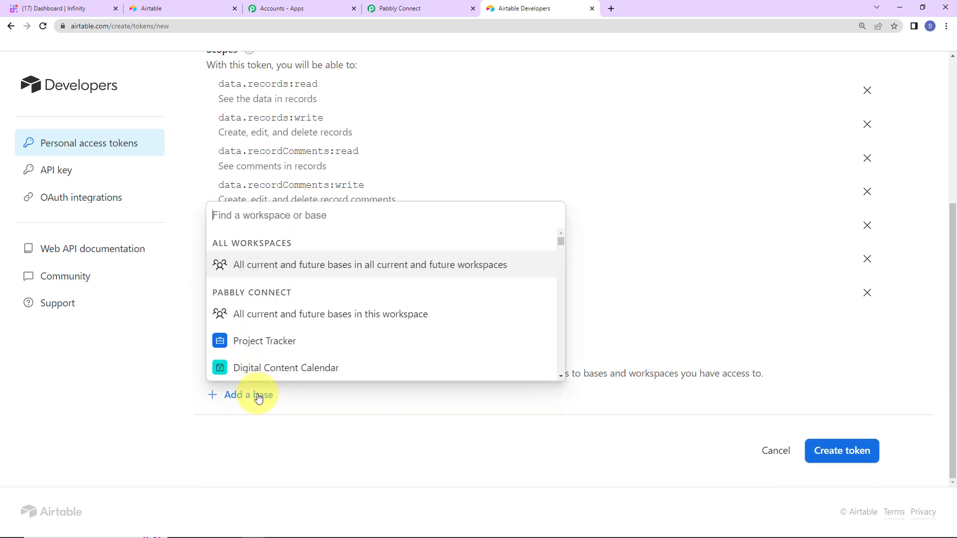
pyautogui.click(251, 272)
pyautogui.scroll(-1, 453, 324)
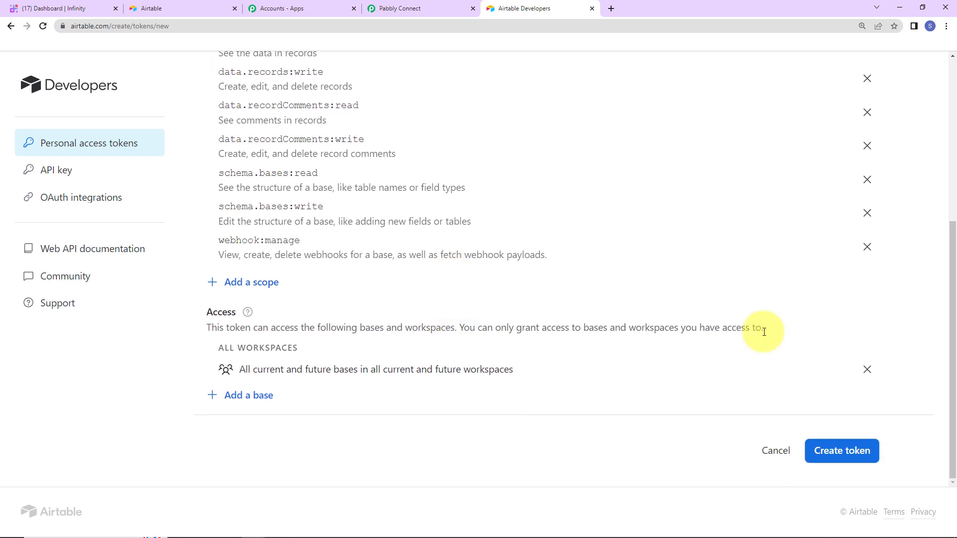
pyautogui.click(867, 451)
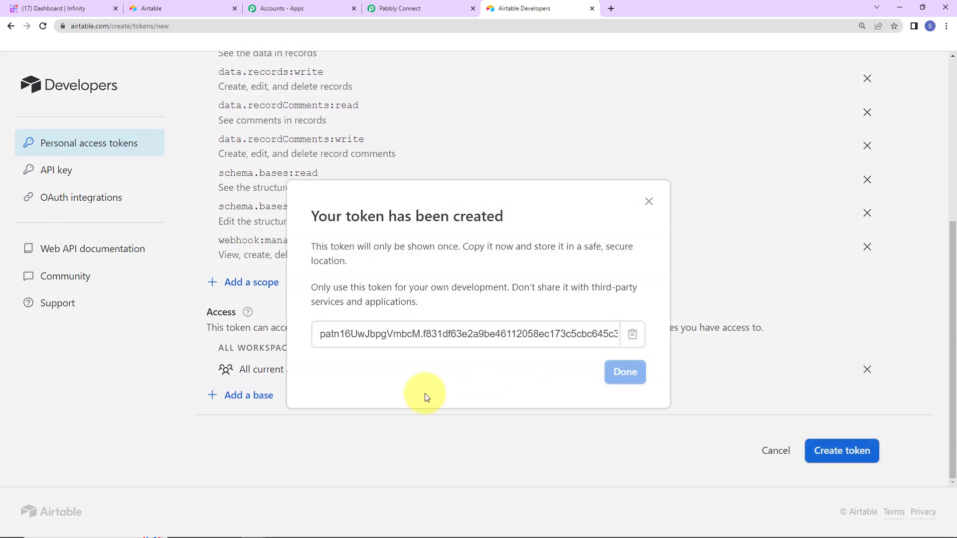
# - Copy the New345 token and save it as the Airtable connection in Pabbly Connect
pyautogui.click(632, 335)
pyautogui.click(402, 8)
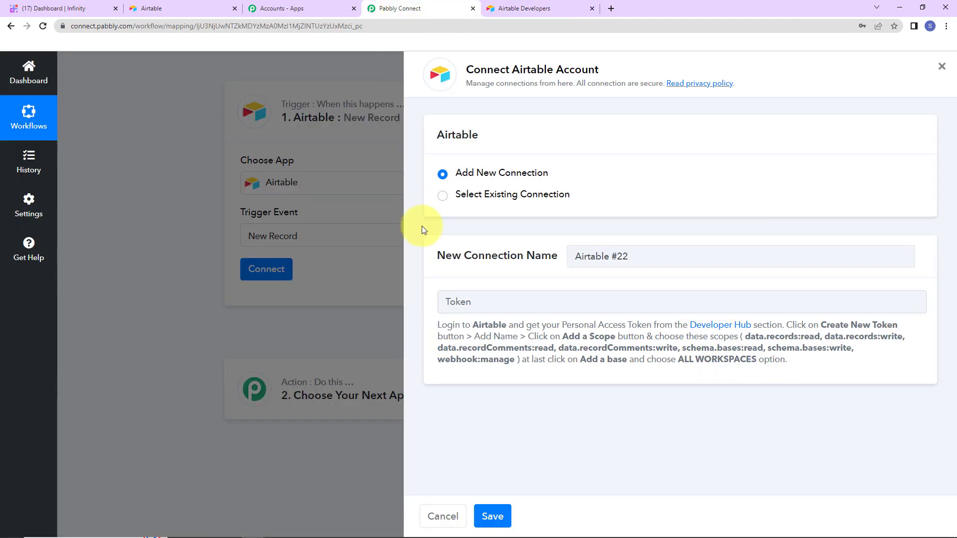
pyautogui.click(487, 307)
pyautogui.hotkey('ctrl', 'v')
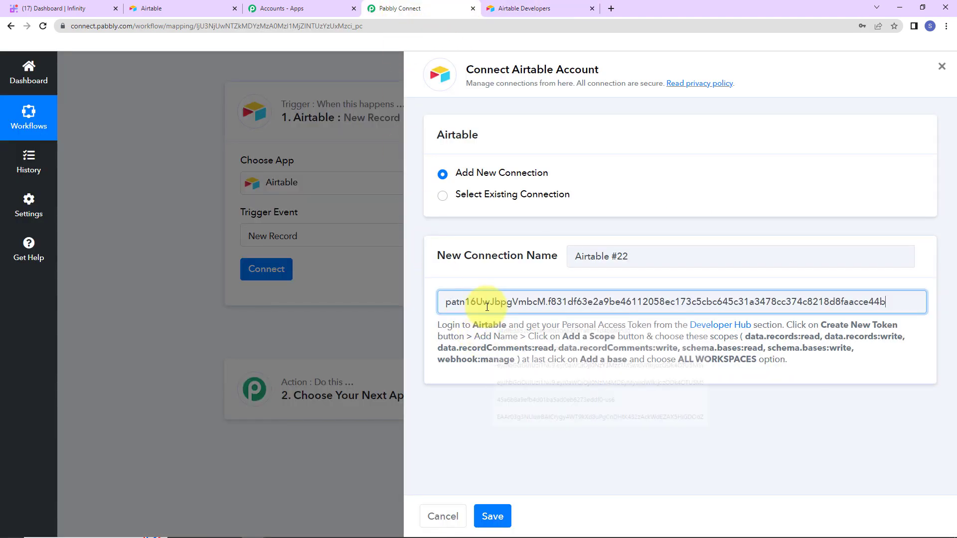
pyautogui.click(500, 518)
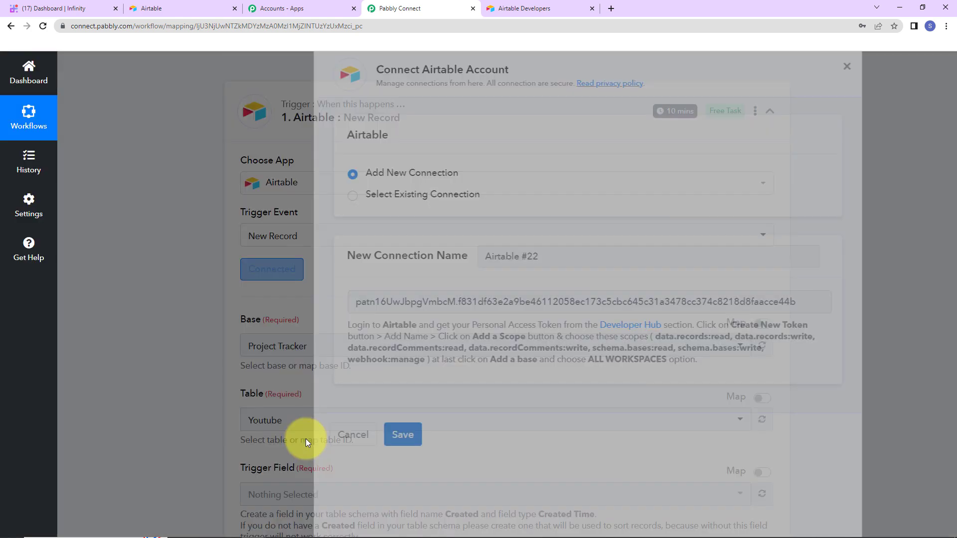
pyautogui.scroll(-2, 300, 420)
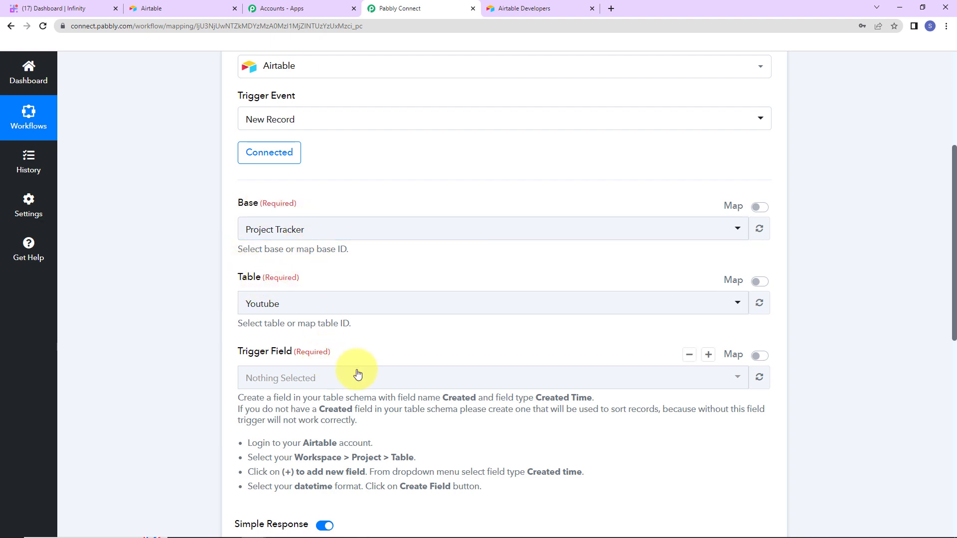
# - Go to the Airtable Home page and open the Automation base
pyautogui.click(172, 10)
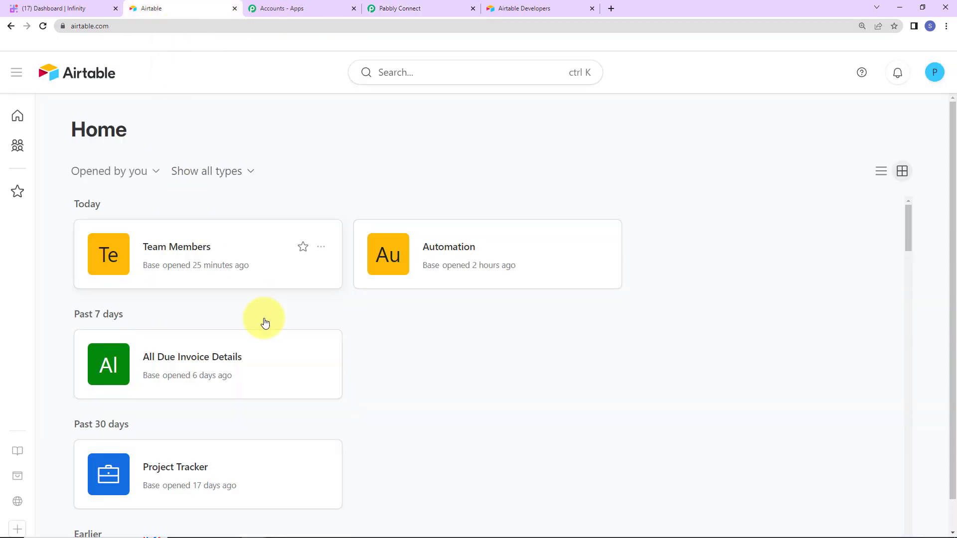
pyautogui.scroll(-15, 471, 308)
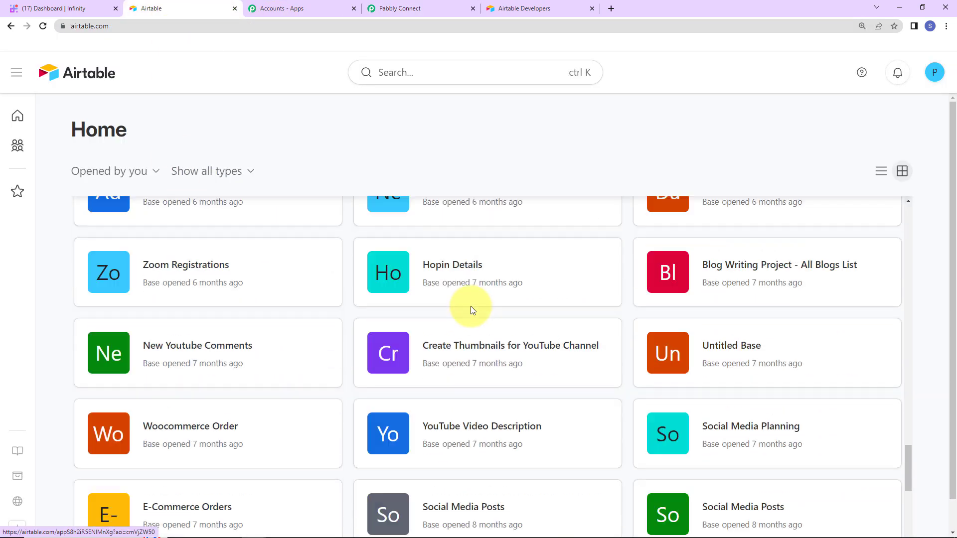
pyautogui.scroll(6, 471, 308)
pyautogui.scroll(10, 471, 309)
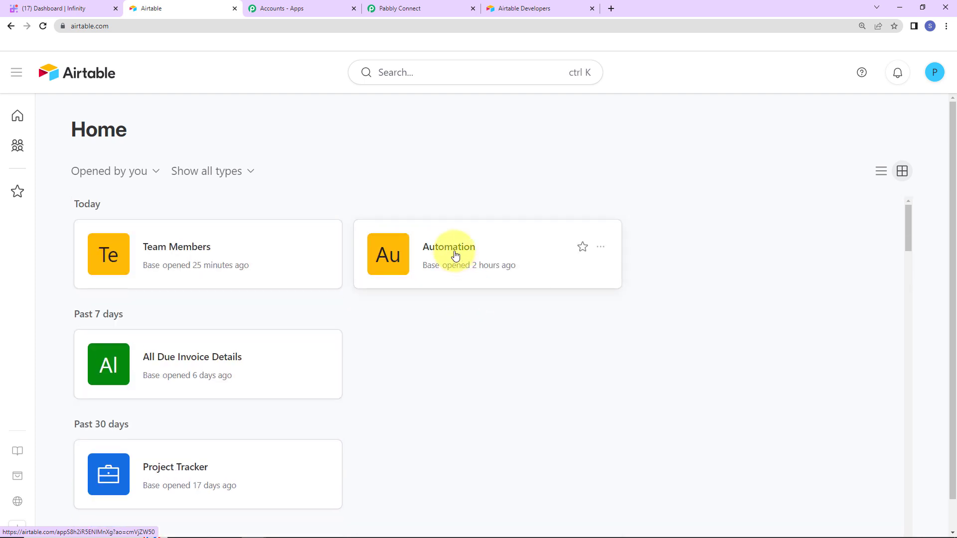
pyautogui.click(451, 252)
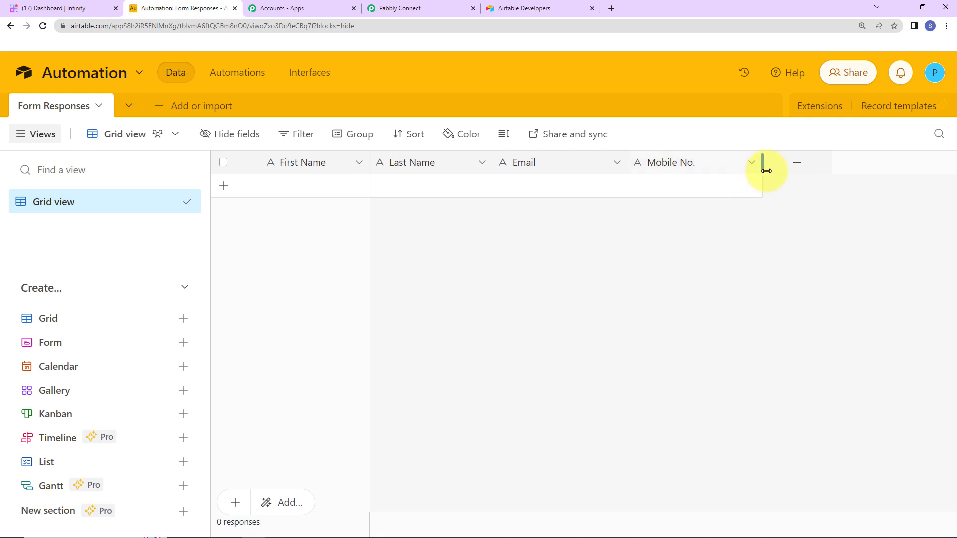
# - Add a Created time field named 'Created' after the Mobile No. column
pyautogui.click(797, 162)
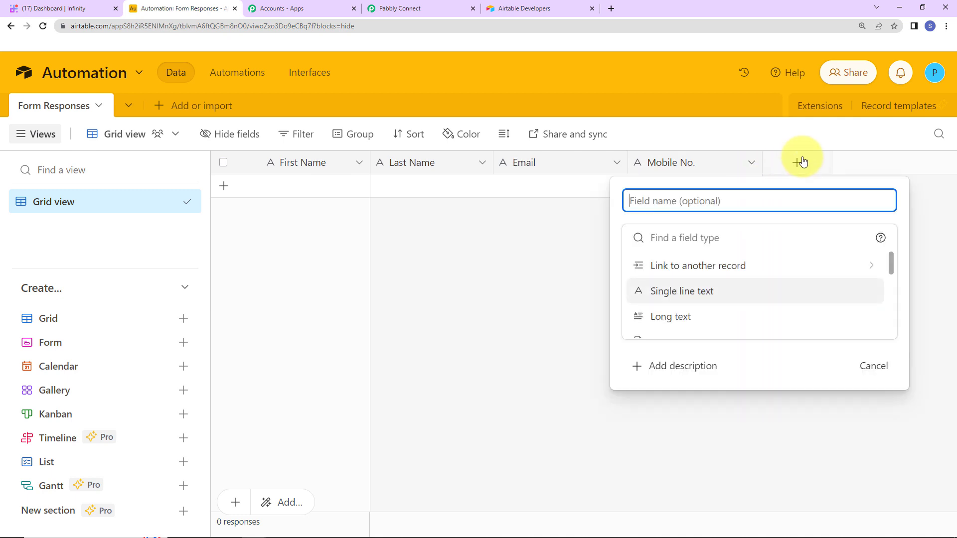
pyautogui.write('created')
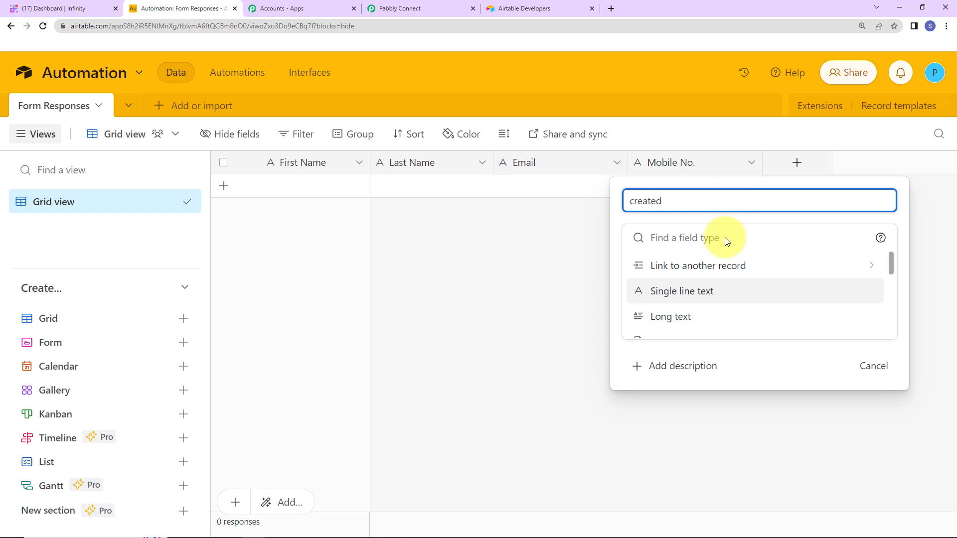
pyautogui.scroll(-5, 718, 273)
pyautogui.scroll(-5, 695, 319)
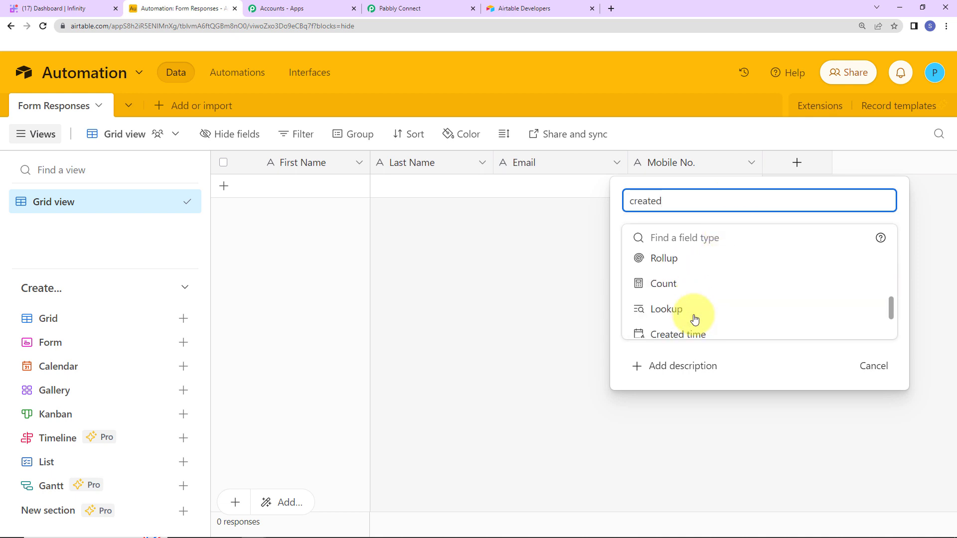
pyautogui.click(683, 331)
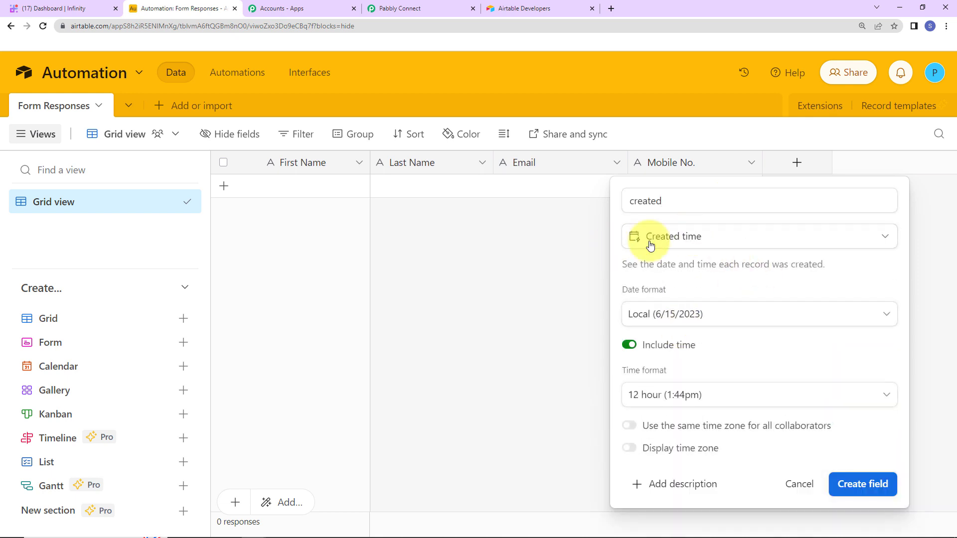
pyautogui.click(635, 200)
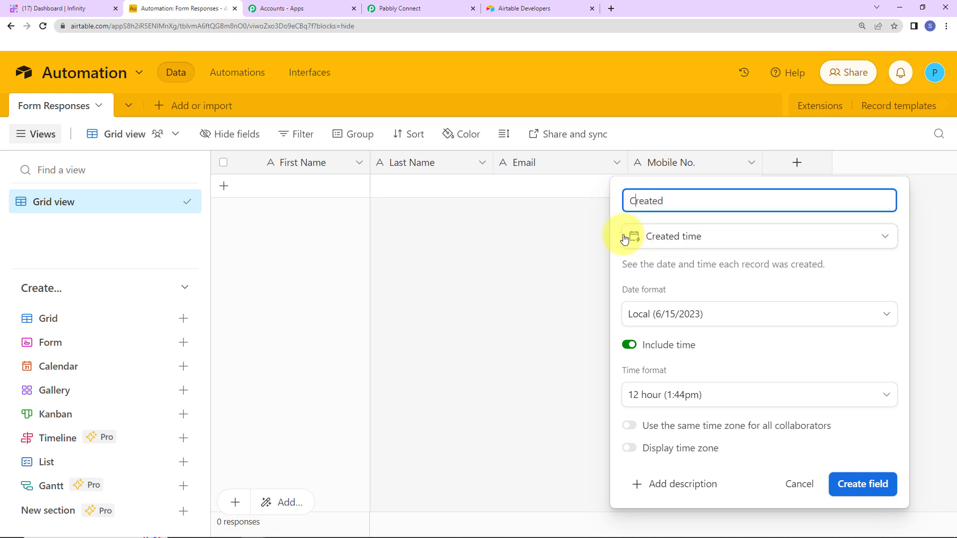
pyautogui.click(848, 484)
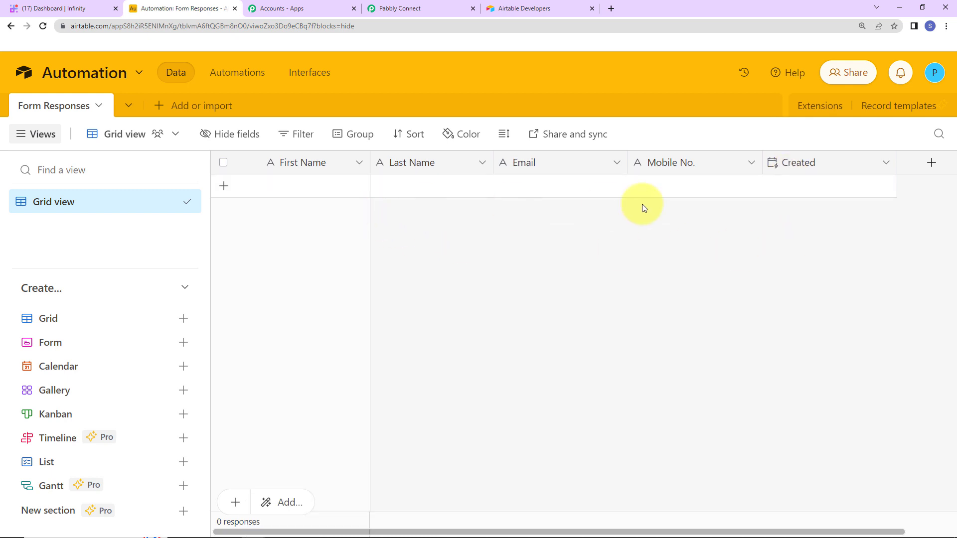
# - Point the trigger at Automation's Form Responses table, field Created, and send a test request
pyautogui.click(413, 10)
pyautogui.click(331, 231)
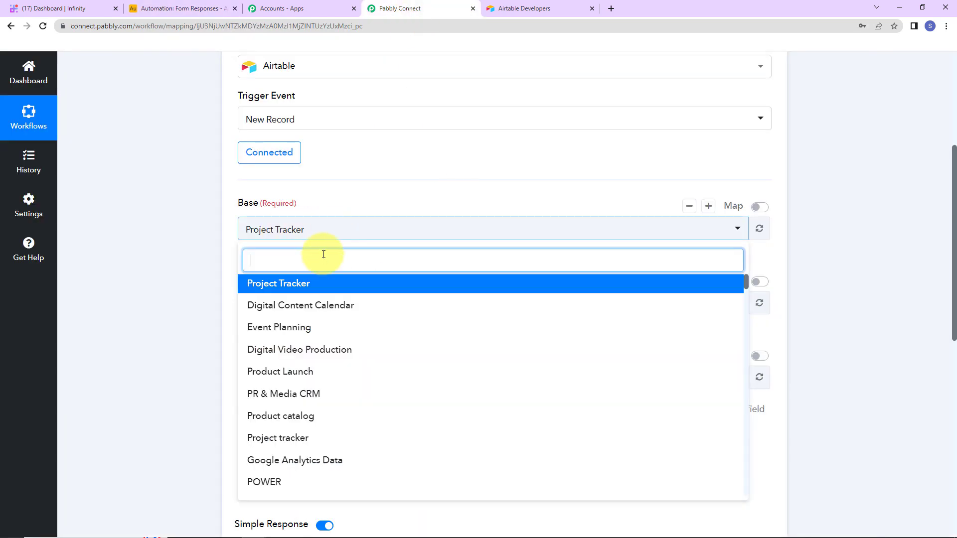
pyautogui.write('aut')
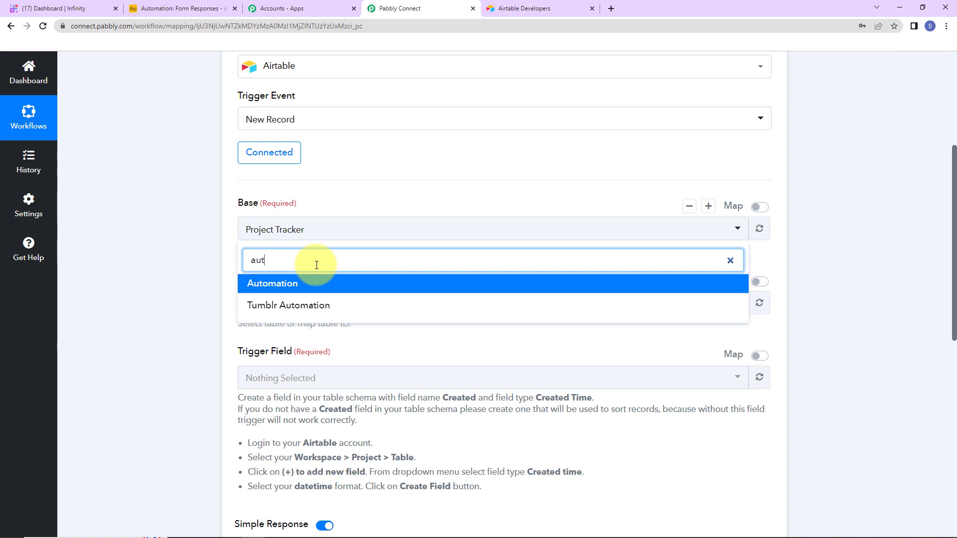
pyautogui.click(310, 291)
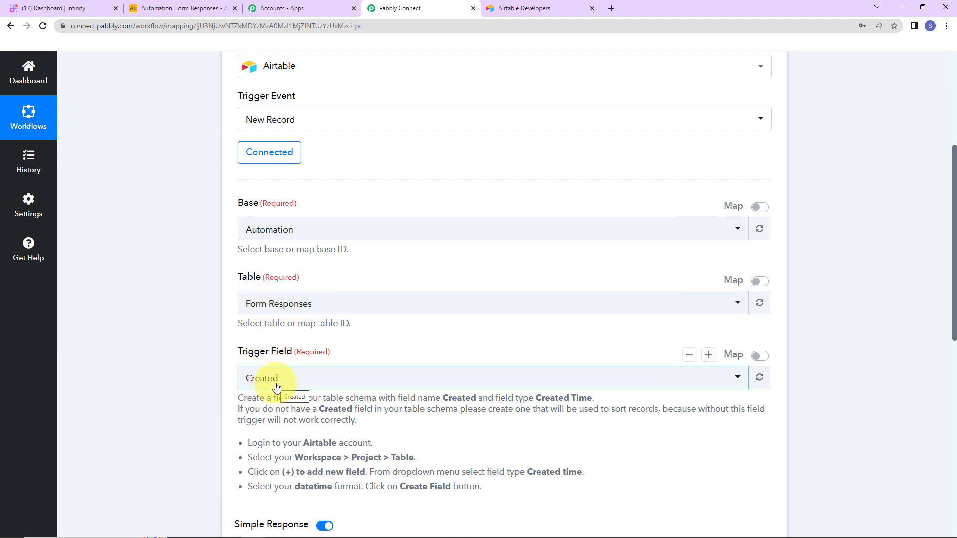
pyautogui.scroll(-3, 380, 358)
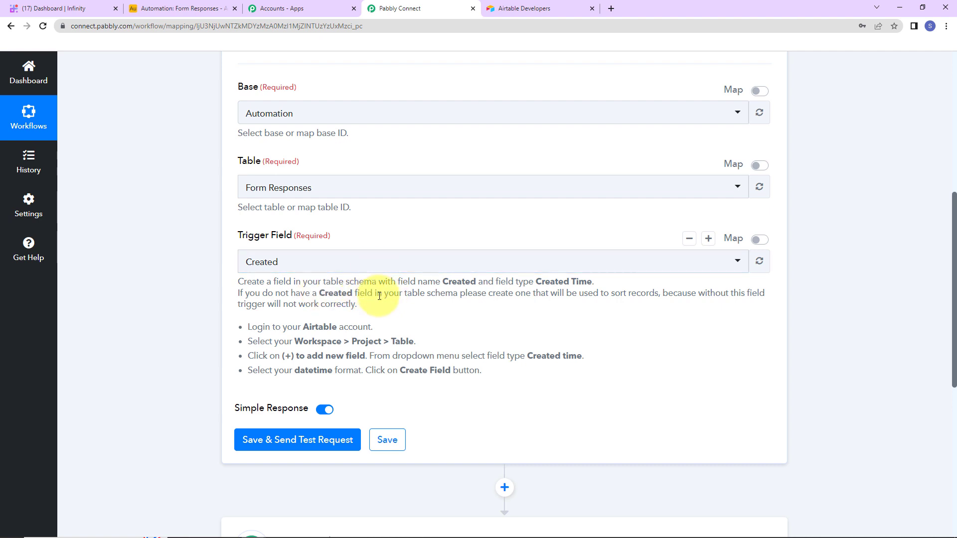
pyautogui.click(279, 438)
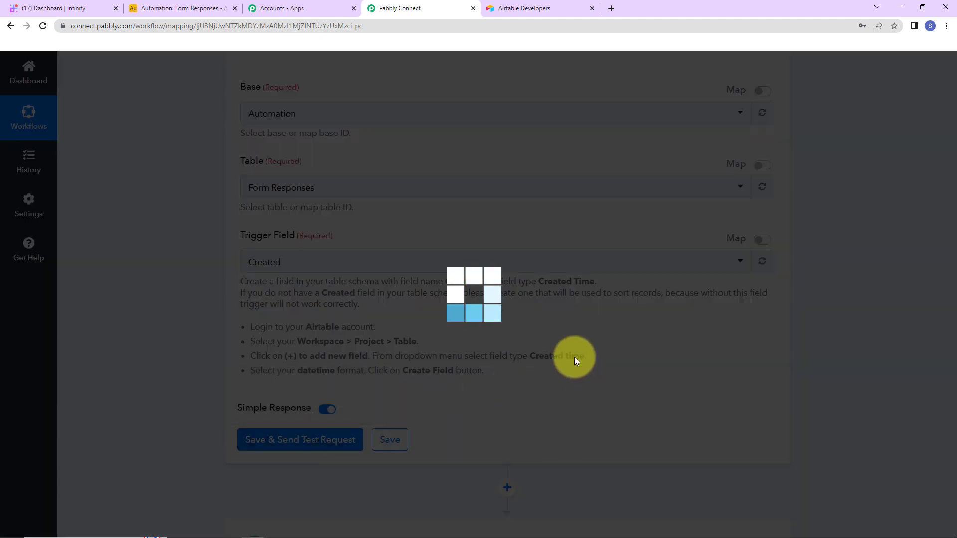
pyautogui.scroll(-5, 570, 345)
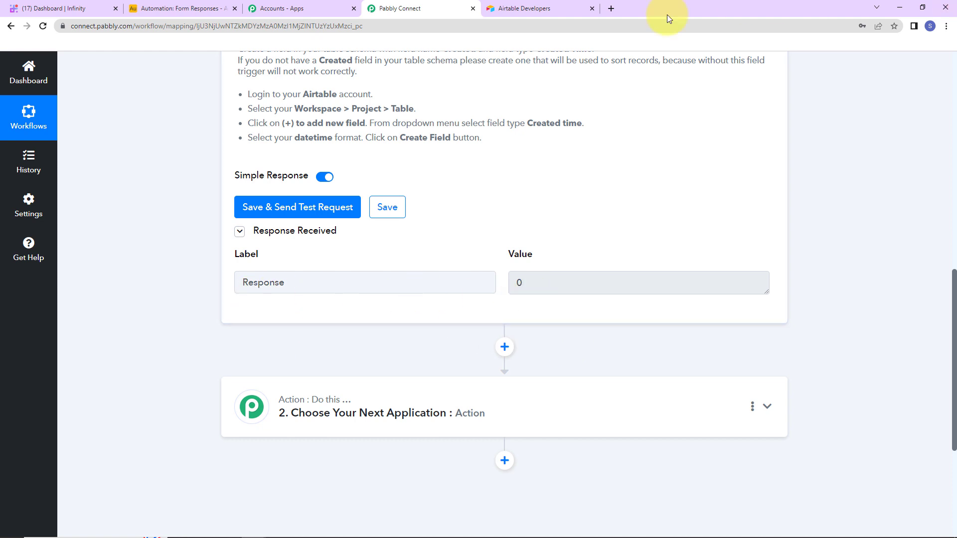
# - Add a Demo User record to Airtable Form Responses with an email and mobile number
pyautogui.click(193, 9)
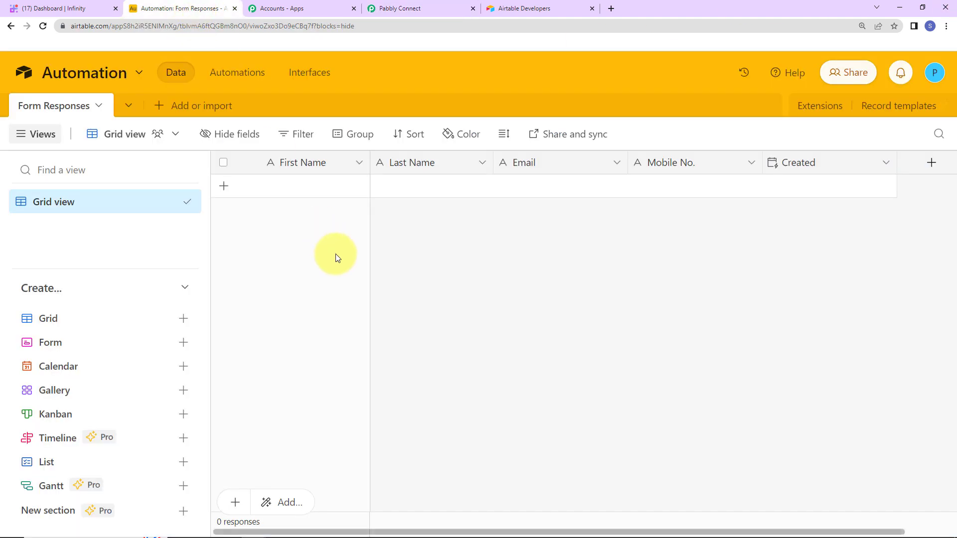
pyautogui.click(310, 188)
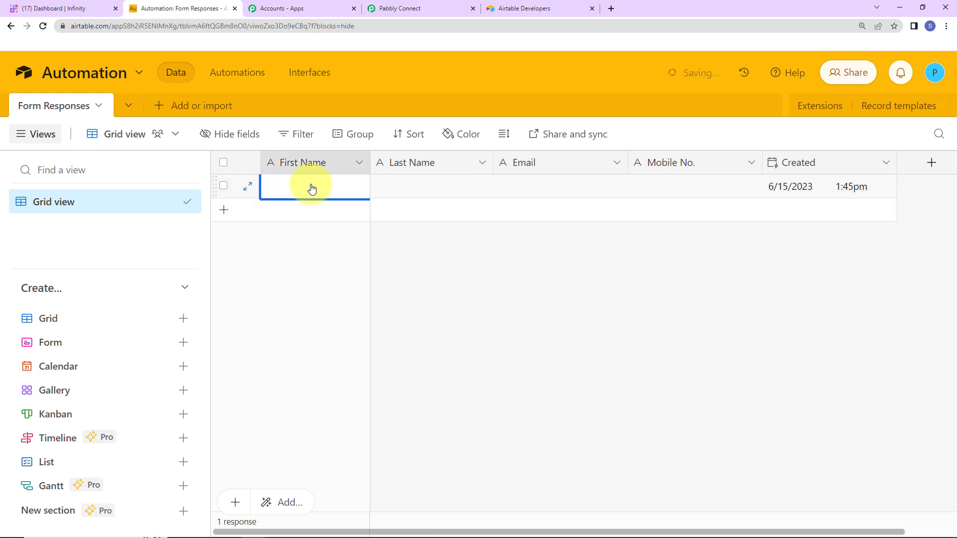
pyautogui.write('Demo')
pyautogui.press('Tab')
pyautogui.write('User')
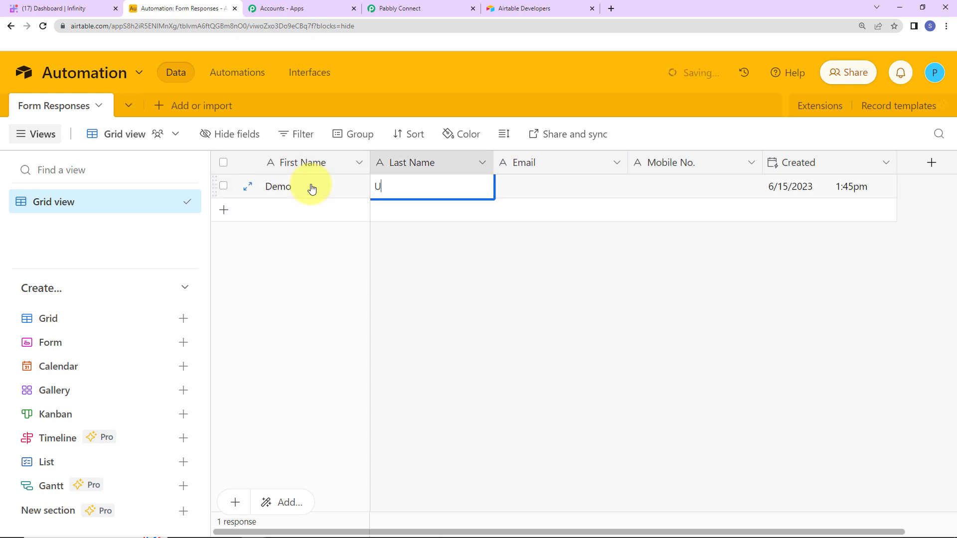
pyautogui.press('Tab')
pyautogui.write('de')
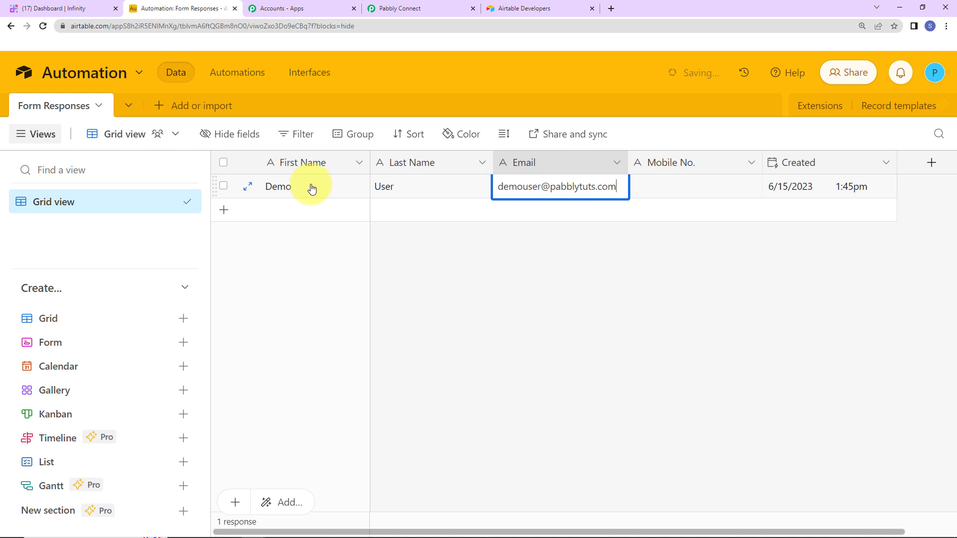
pyautogui.press('Tab')
pyautogui.write('9')
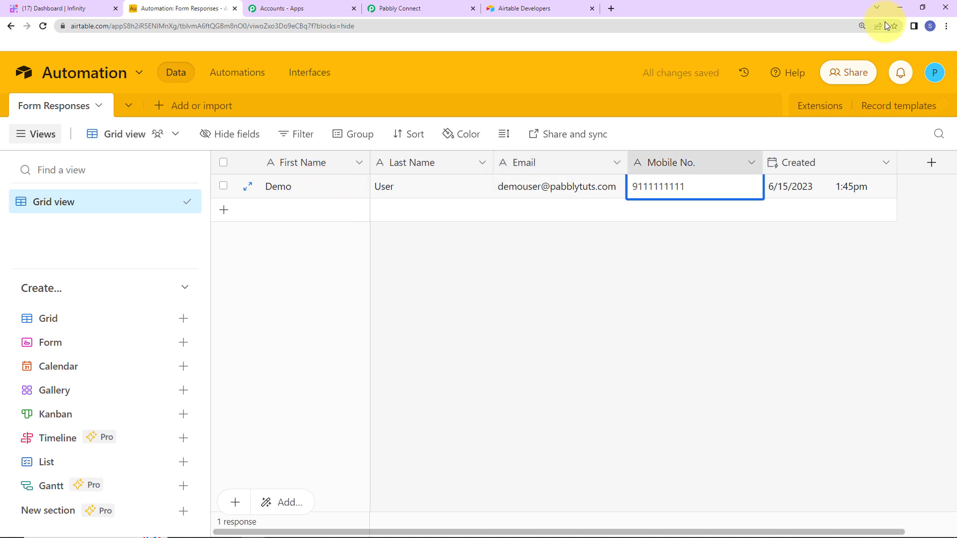
# - Re-send the Airtable trigger test and review the returned name, email, mobile and Created fields
pyautogui.click(399, 9)
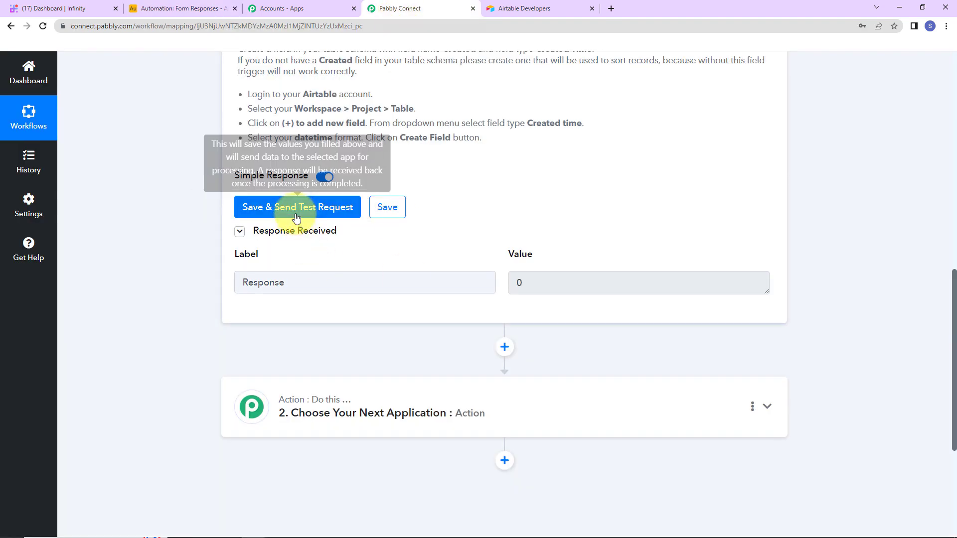
pyautogui.click(279, 208)
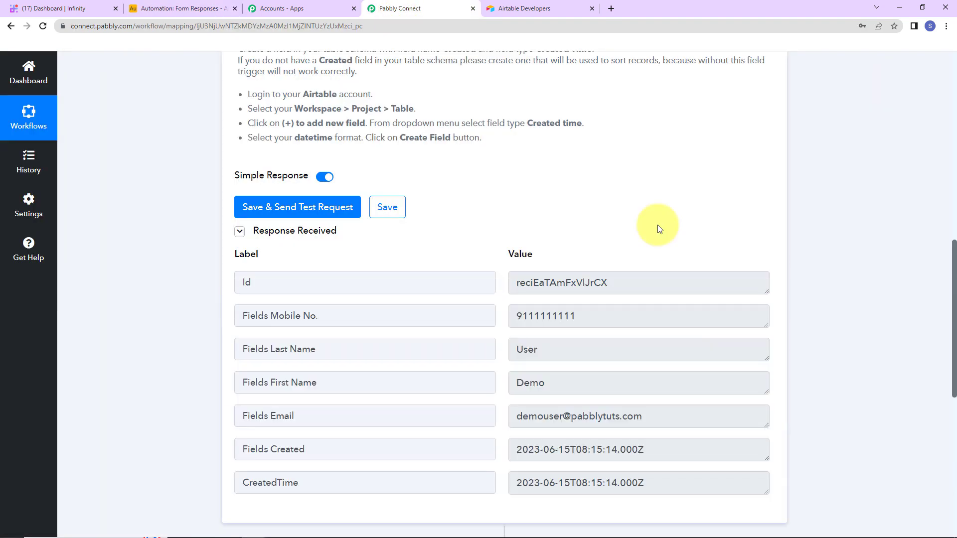
pyautogui.scroll(-2, 666, 245)
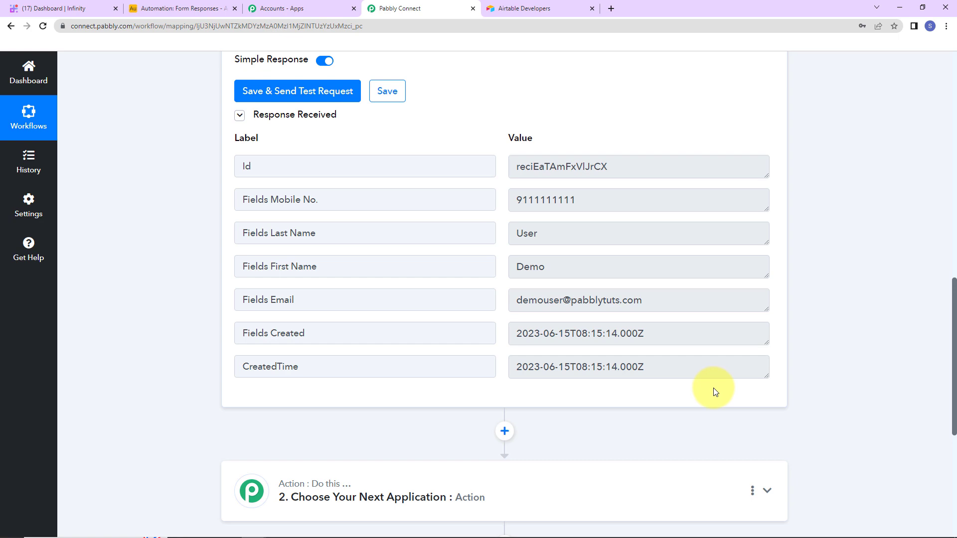
pyautogui.scroll(20, 713, 388)
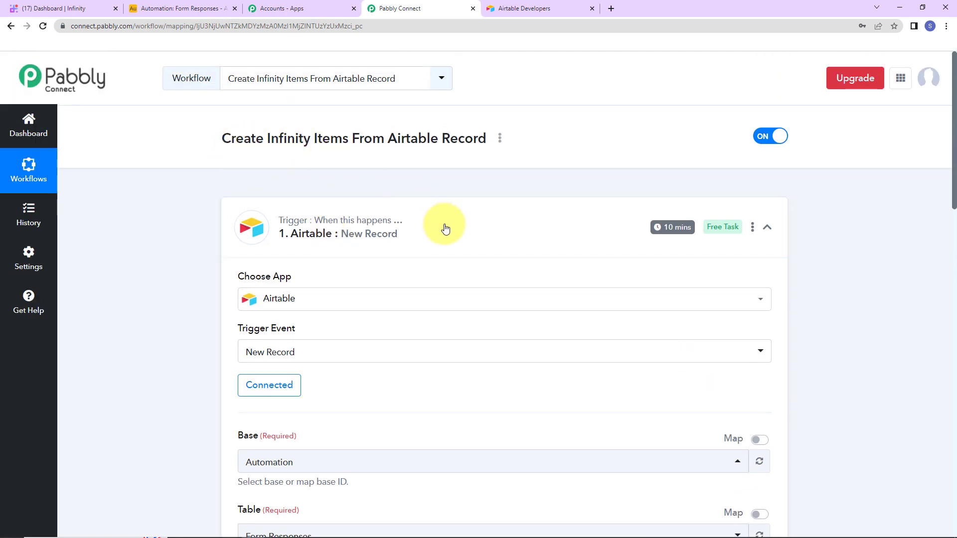
# - Set the action step to Infinity with the Create Item event
pyautogui.scroll(-20, 484, 323)
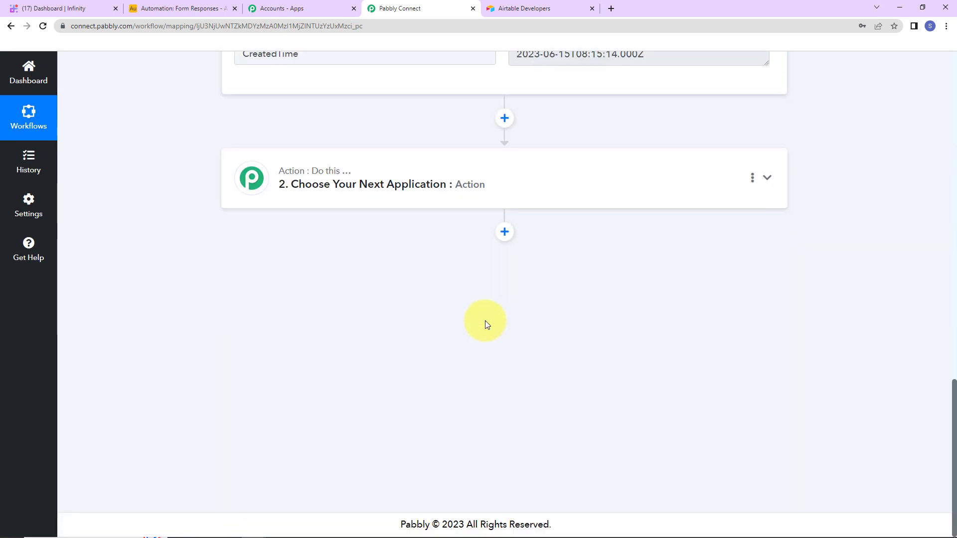
pyautogui.click(331, 184)
pyautogui.click(330, 259)
pyautogui.write('in')
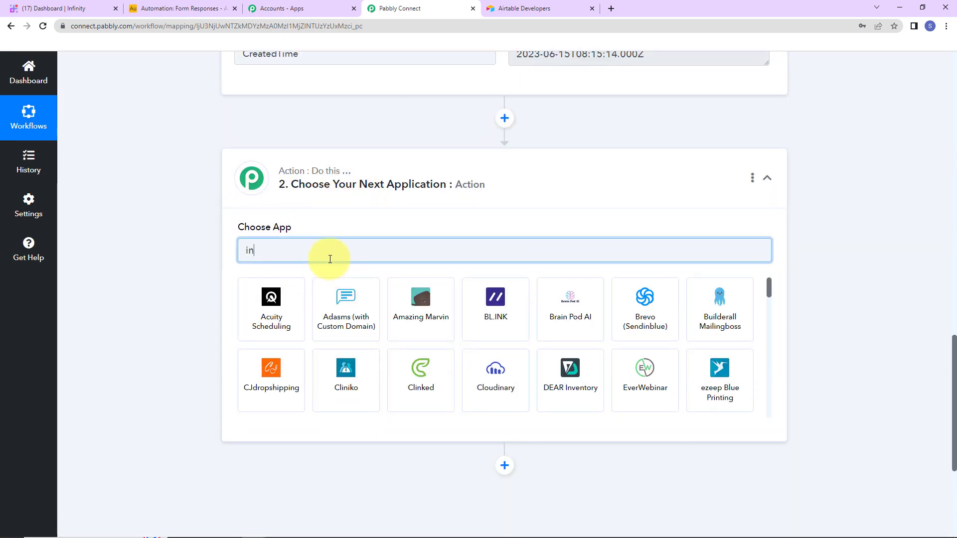
pyautogui.write('finity')
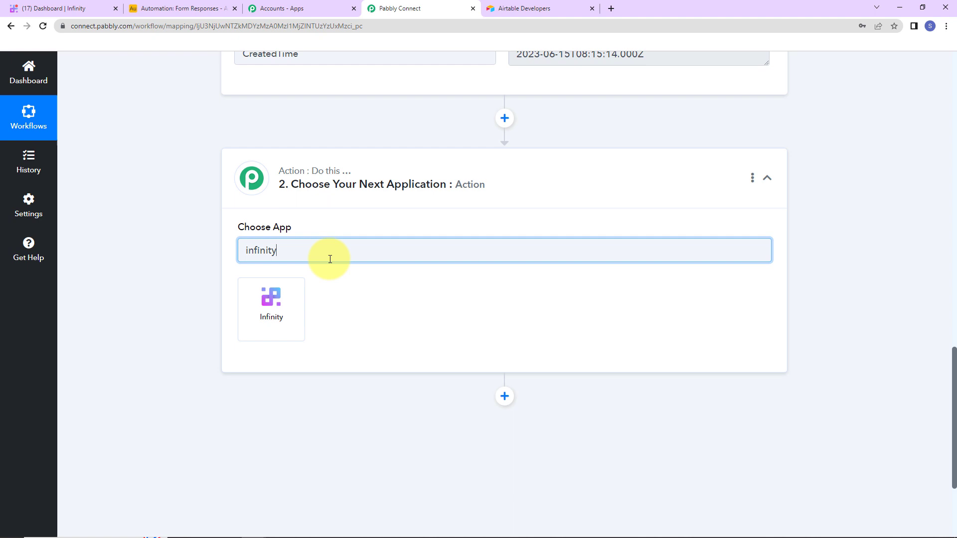
pyautogui.click(282, 301)
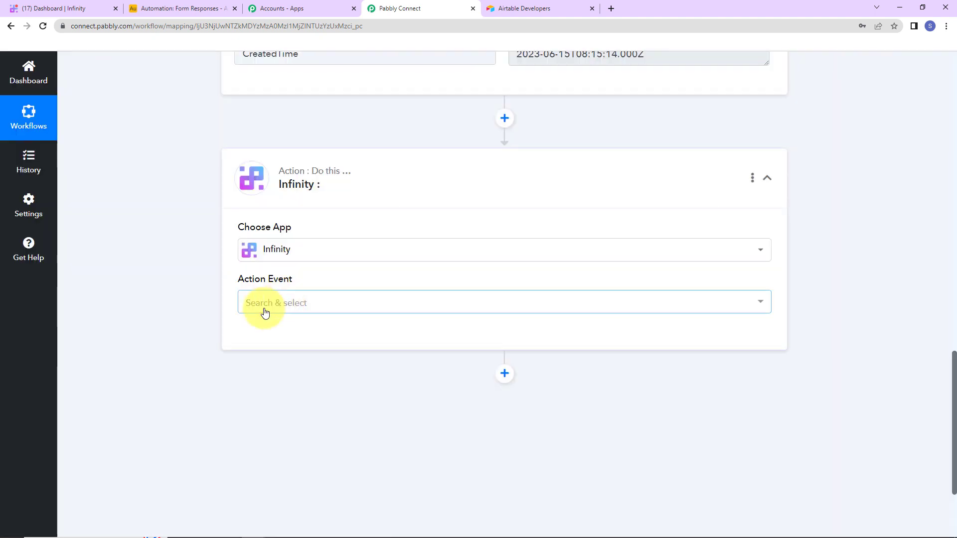
pyautogui.click(264, 306)
pyautogui.click(282, 202)
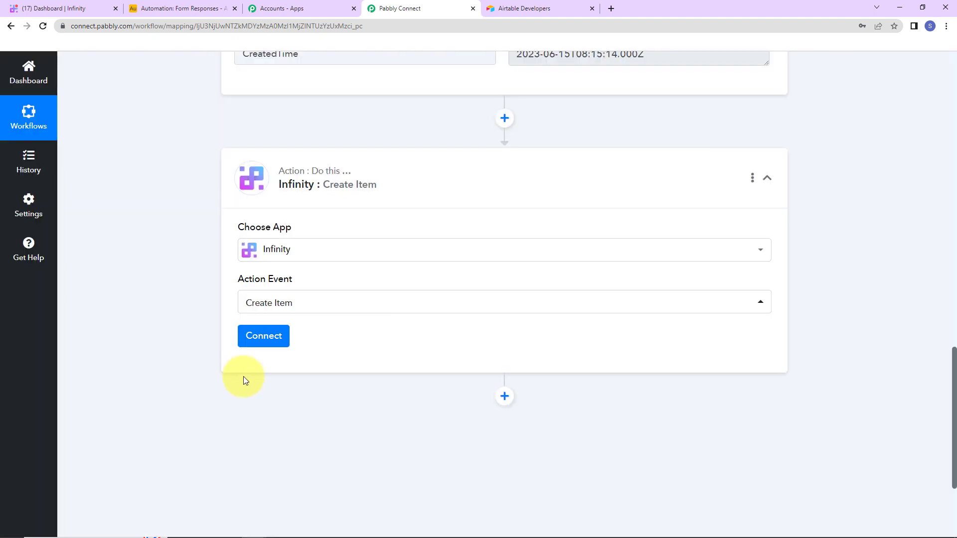
# - Add and authorize a new Infinity account connection for the action
pyautogui.click(262, 335)
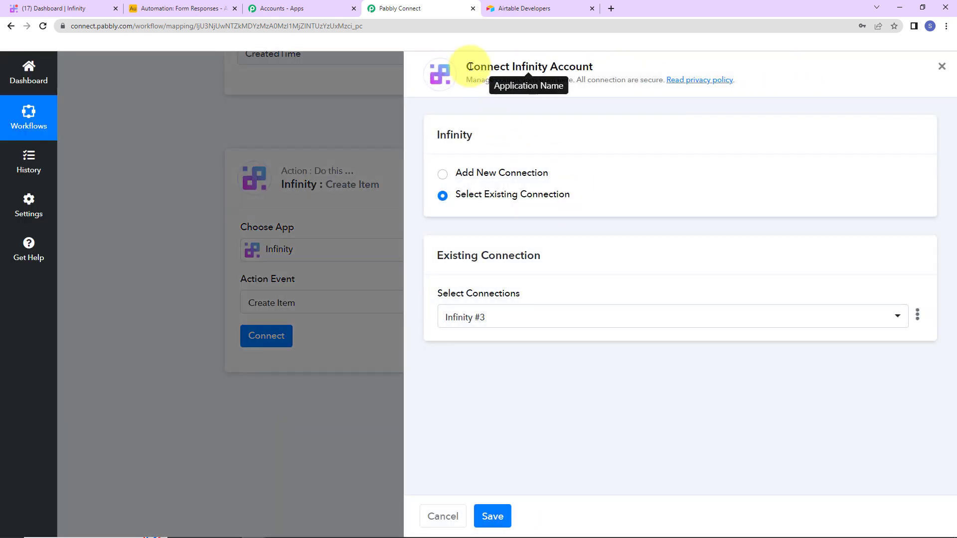
pyautogui.moveTo(470, 66); pyautogui.dragTo(633, 67)
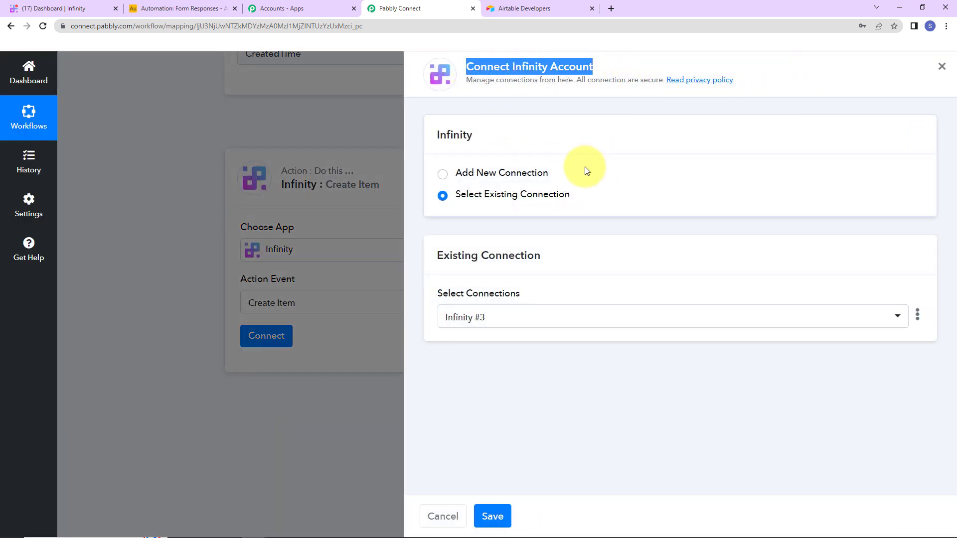
pyautogui.click(442, 174)
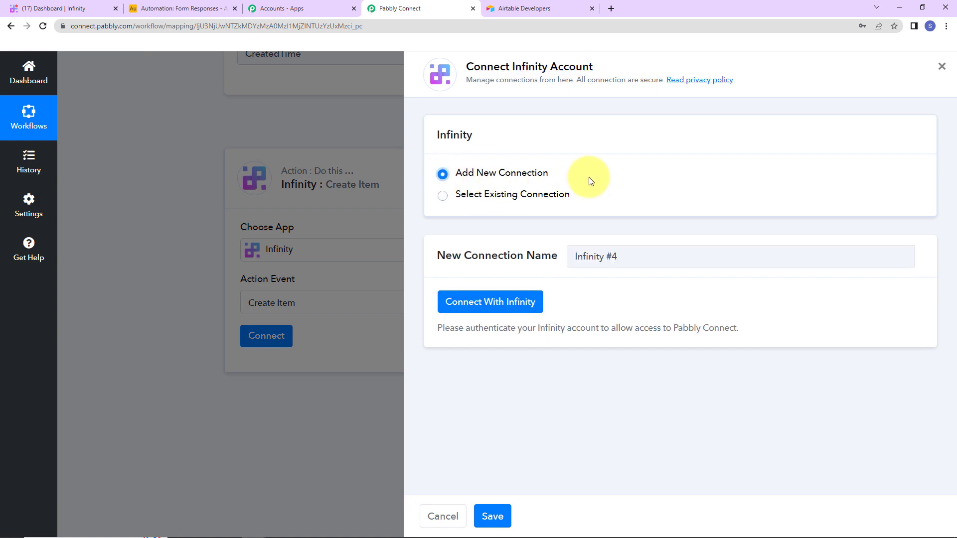
pyautogui.click(456, 308)
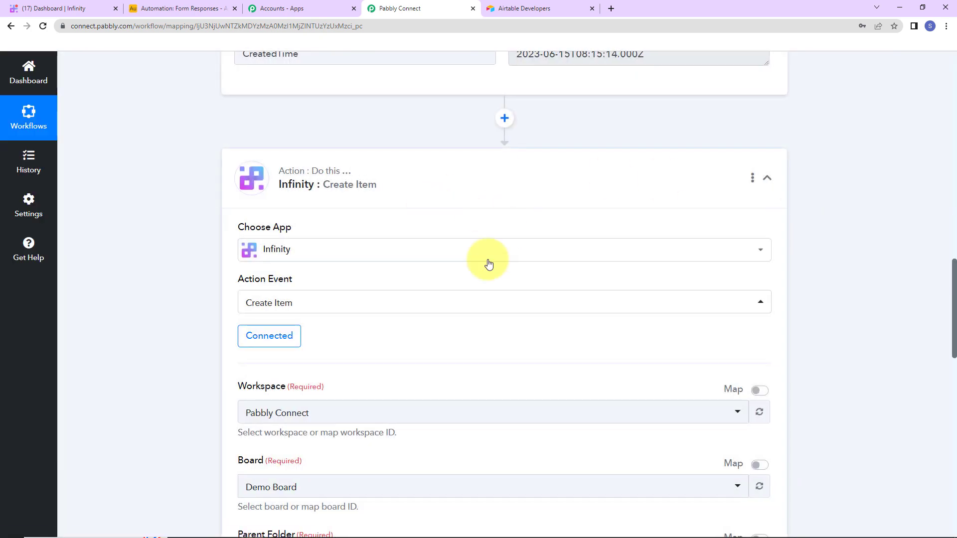
# - Check Workspace Pabbly Connect, Board Demo Board and Parent Folder Employee Contact Details, then switch to Infinity
pyautogui.scroll(-5, 456, 346)
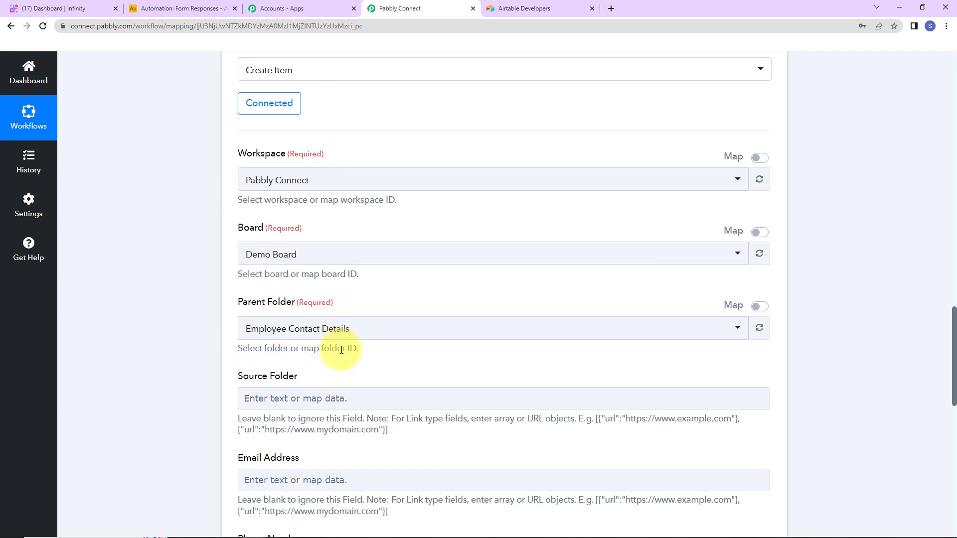
pyautogui.click(60, 9)
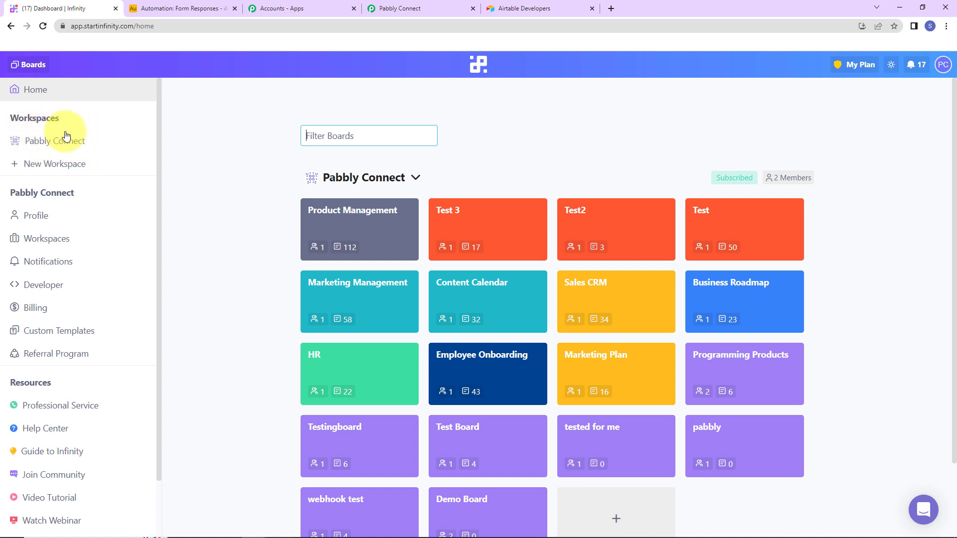
# - Inspect the empty Employee Contact Details table in Infinity's Demo Board, then return to Pabbly Connect
pyautogui.click(67, 147)
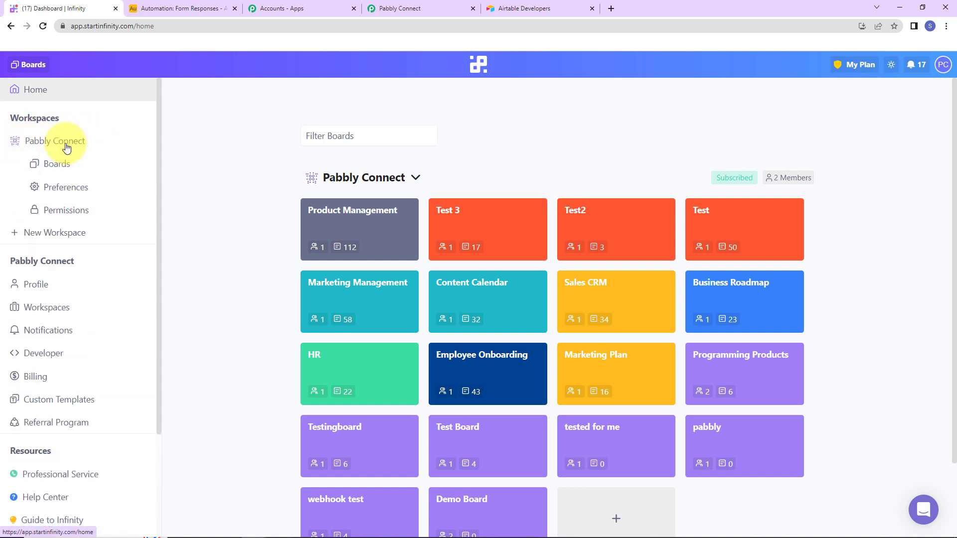
pyautogui.click(55, 168)
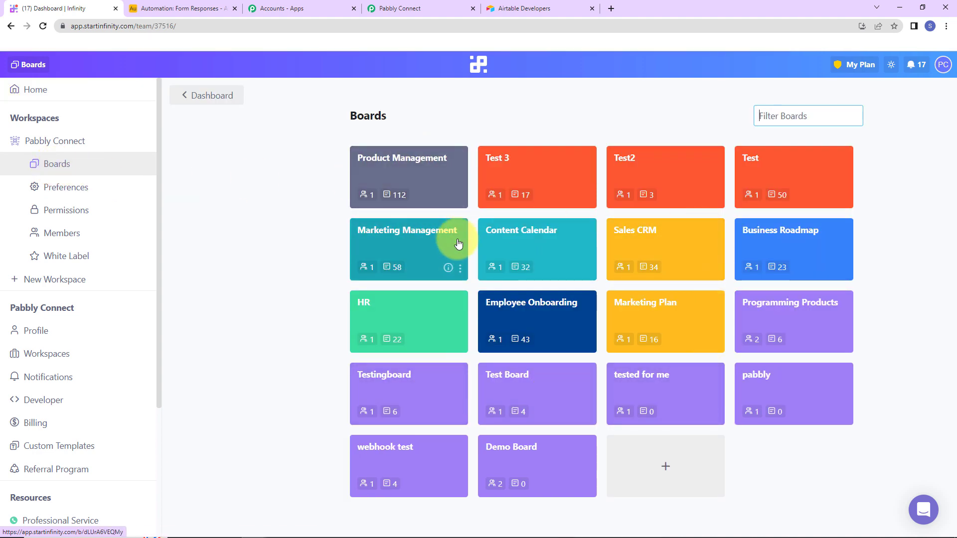
pyautogui.click(545, 463)
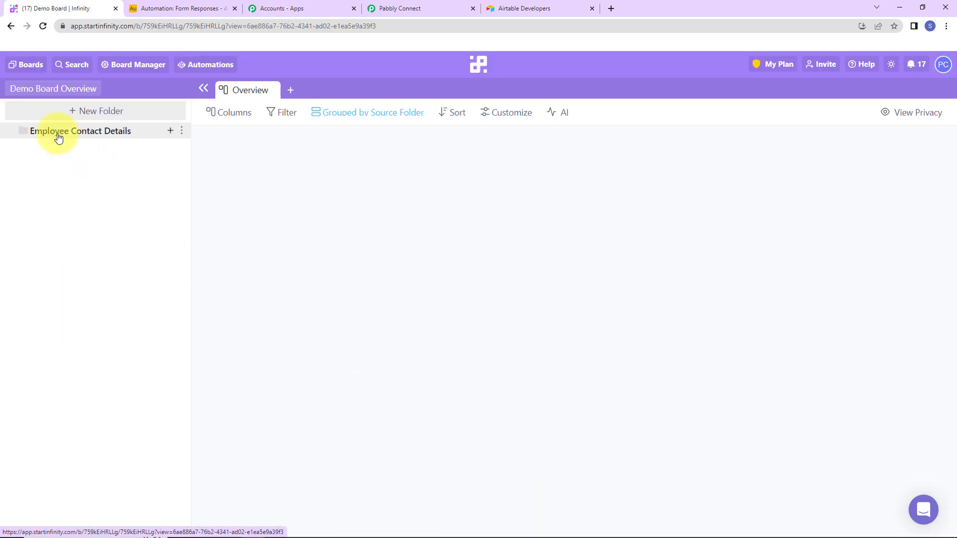
pyautogui.click(95, 131)
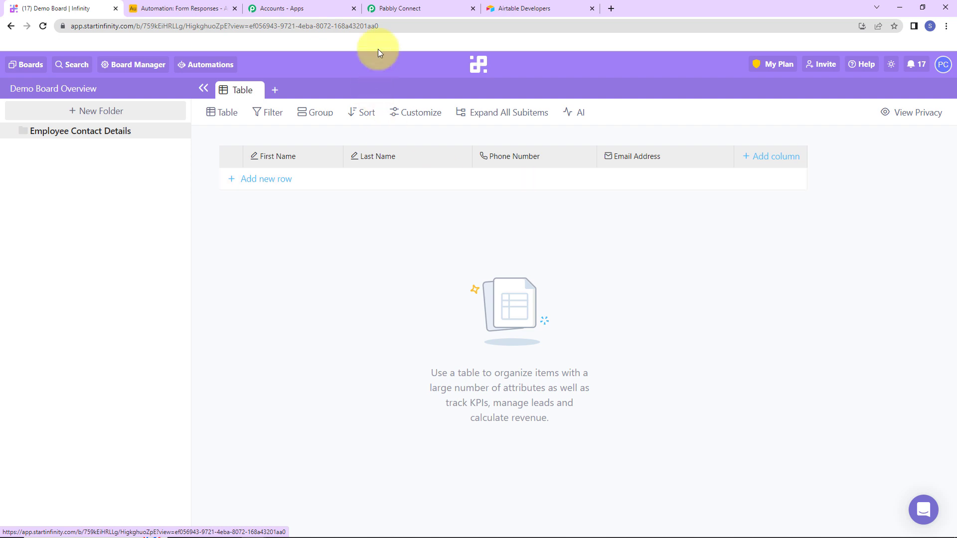
pyautogui.click(384, 11)
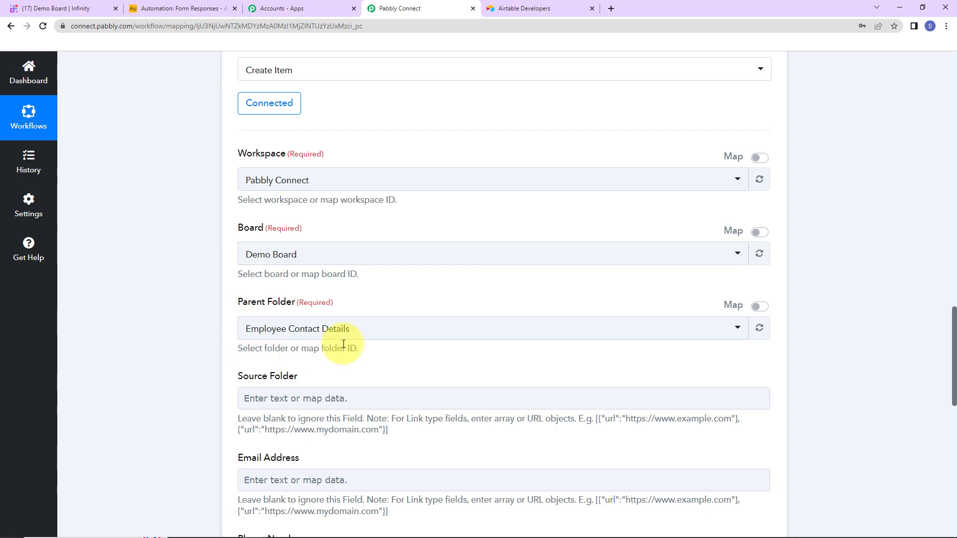
# - Map Email Address to Airtable's Email and Phone Number to Airtable's Mobile No
pyautogui.scroll(-5, 406, 286)
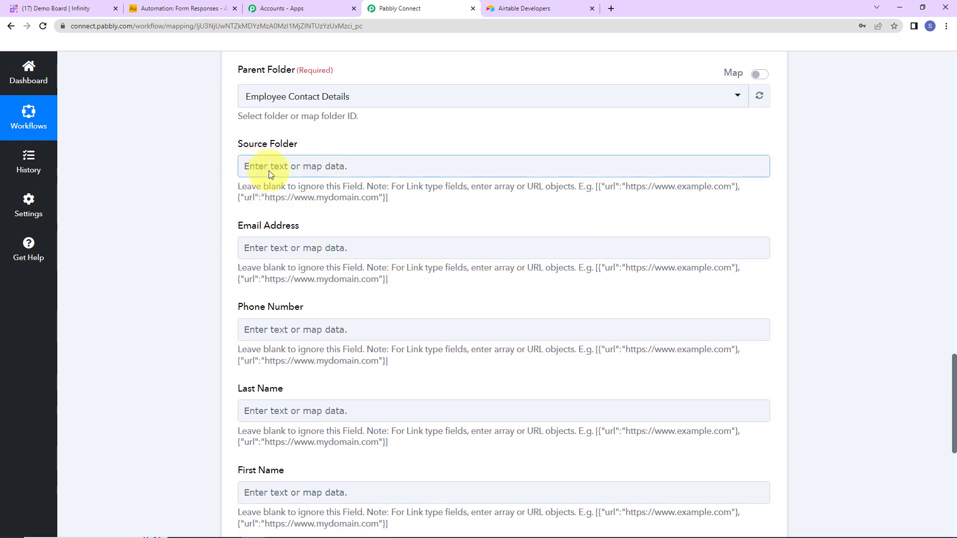
pyautogui.scroll(-3, 347, 172)
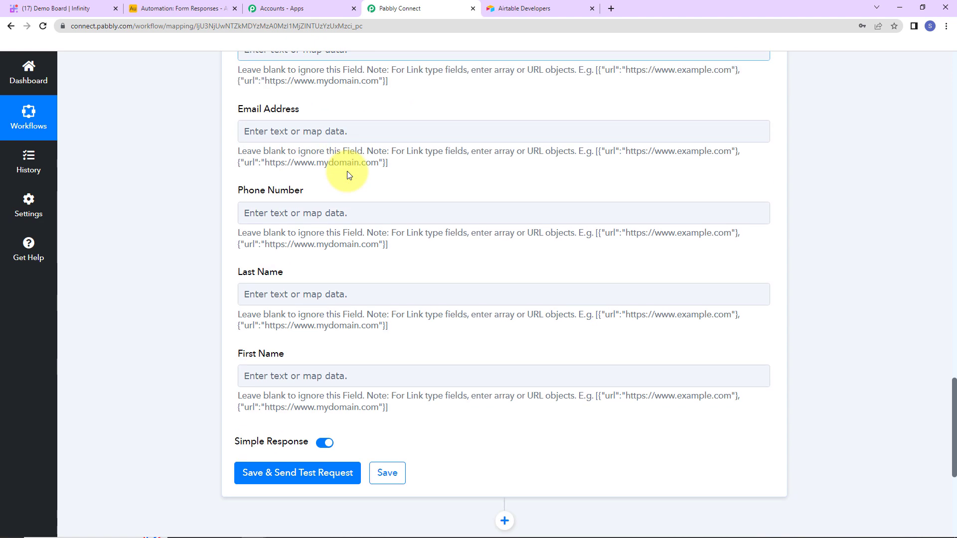
pyautogui.click(256, 137)
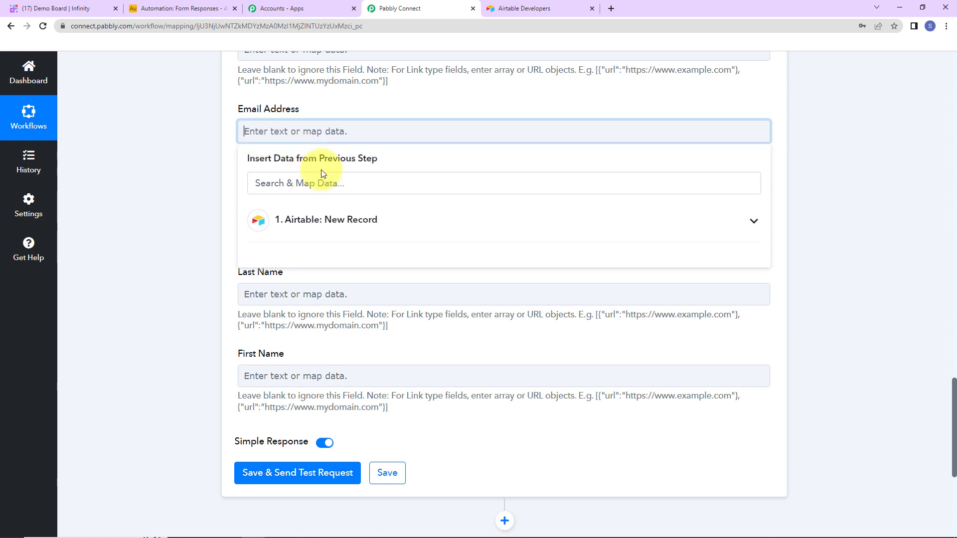
pyautogui.click(300, 228)
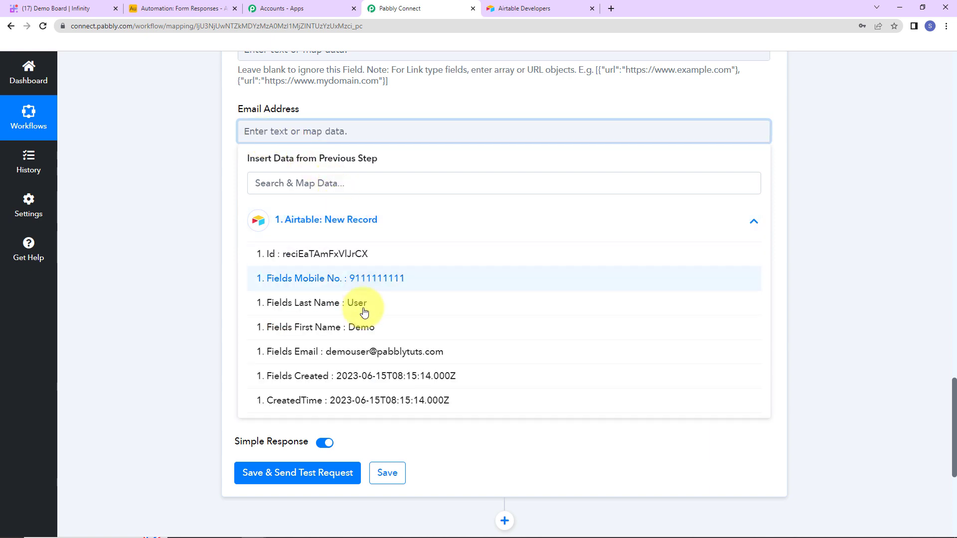
pyautogui.click(357, 351)
pyautogui.click(188, 254)
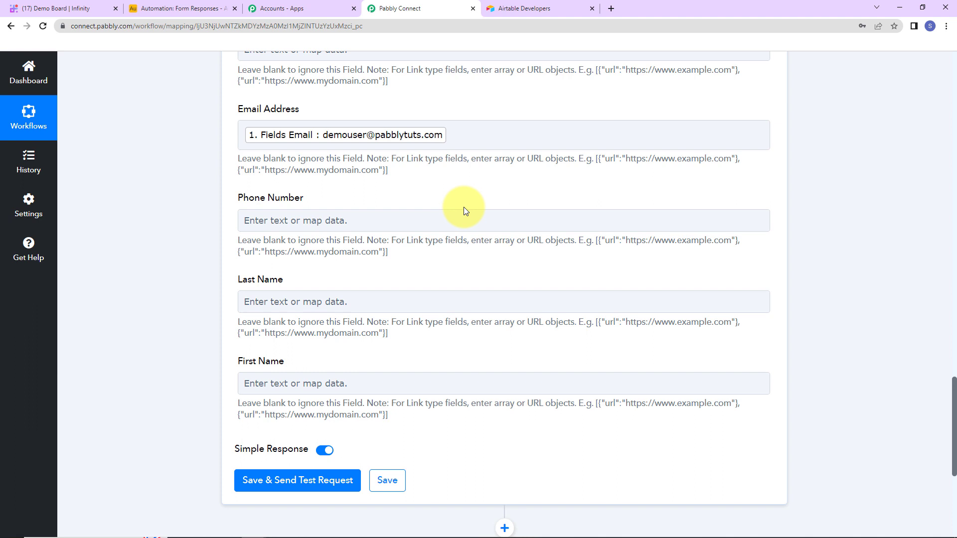
pyautogui.click(279, 217)
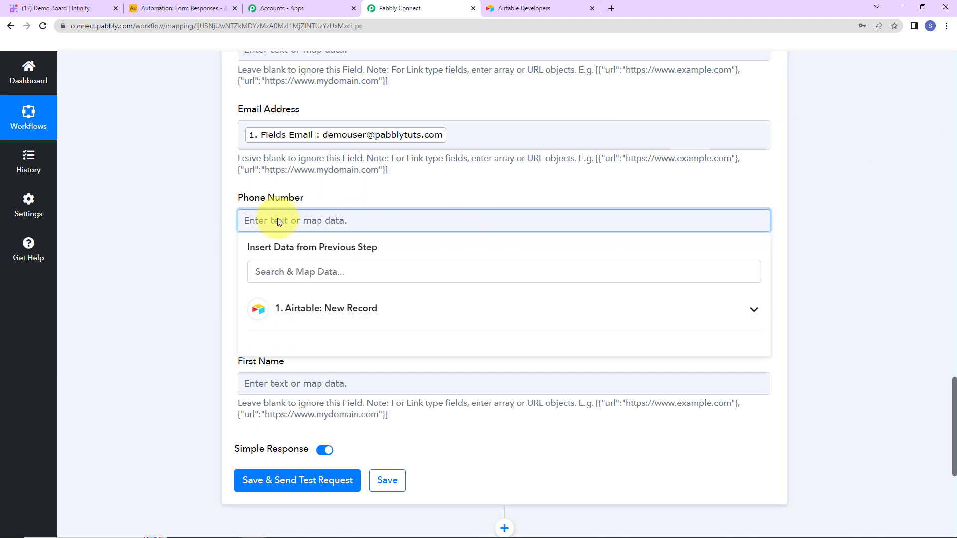
pyautogui.click(305, 305)
pyautogui.click(329, 427)
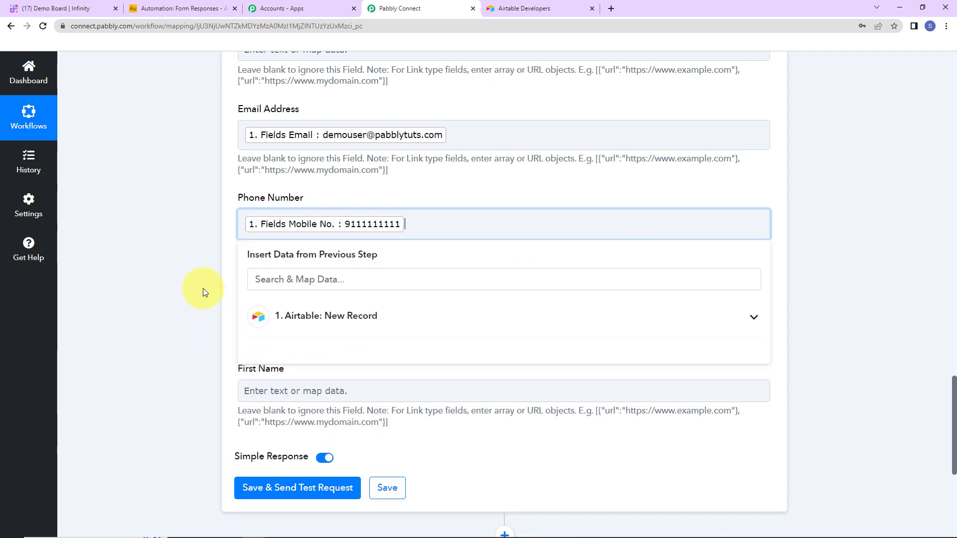
pyautogui.click(202, 292)
# - Map Last Name and First Name from the Airtable record, then save and send a test request
pyautogui.scroll(-2, 202, 292)
pyautogui.click(257, 195)
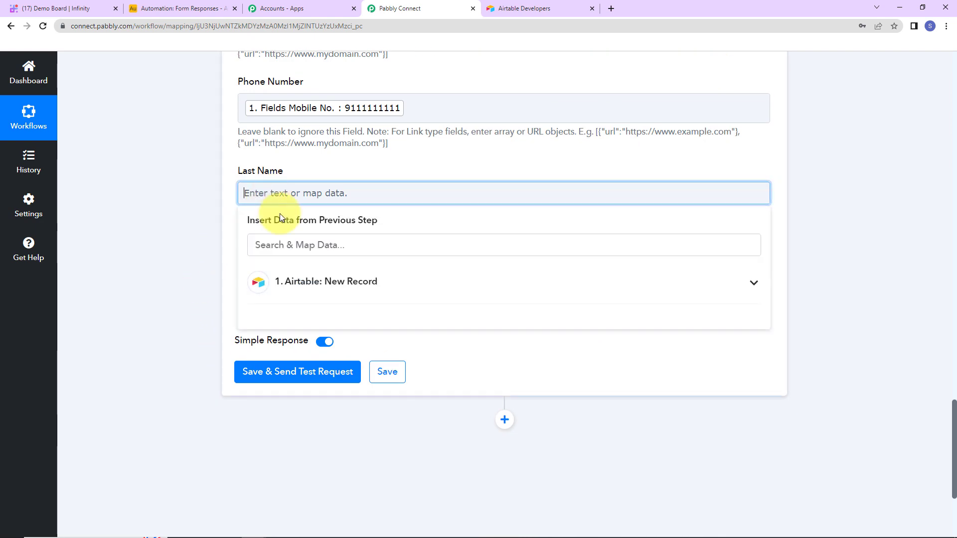
pyautogui.click(297, 295)
pyautogui.click(314, 301)
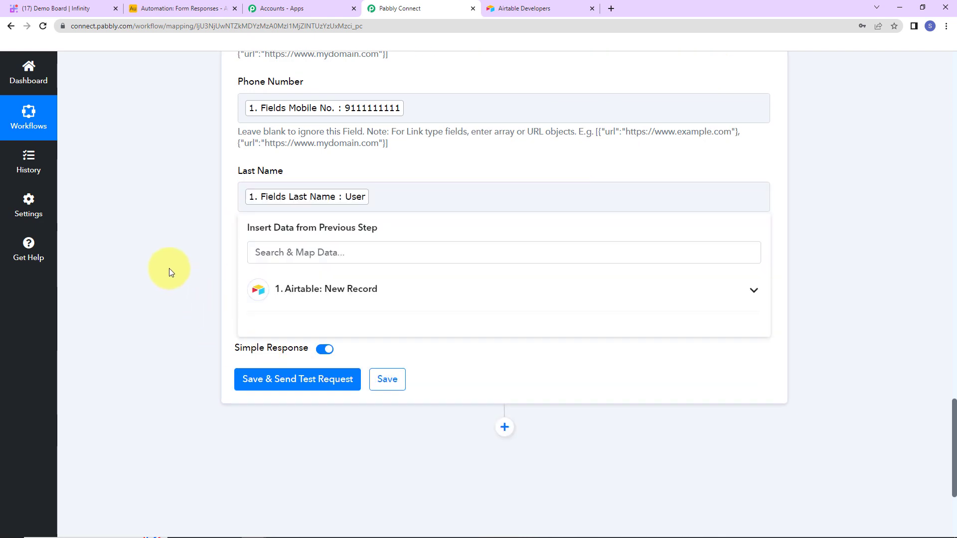
pyautogui.click(169, 268)
pyautogui.scroll(-2, 290, 225)
pyautogui.click(279, 166)
pyautogui.click(306, 257)
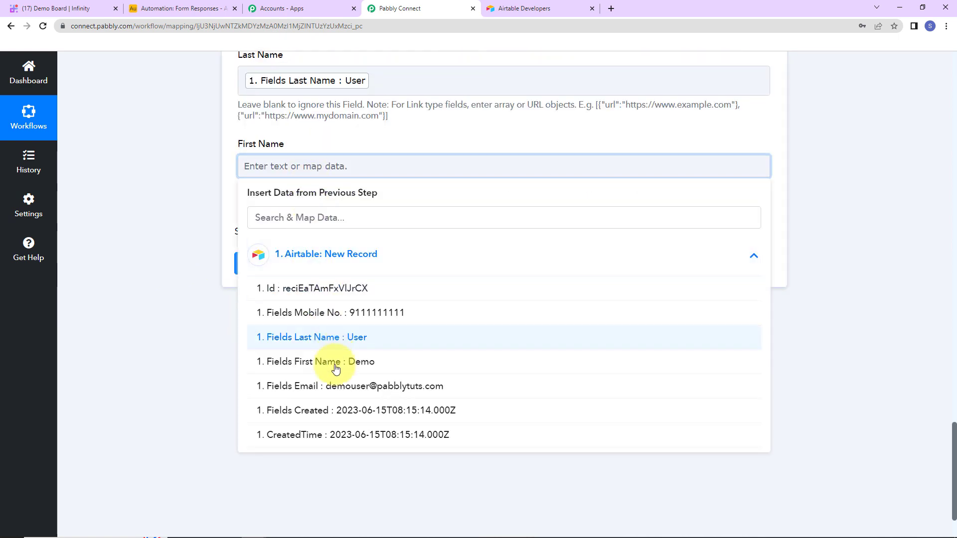
pyautogui.click(333, 367)
pyautogui.click(207, 314)
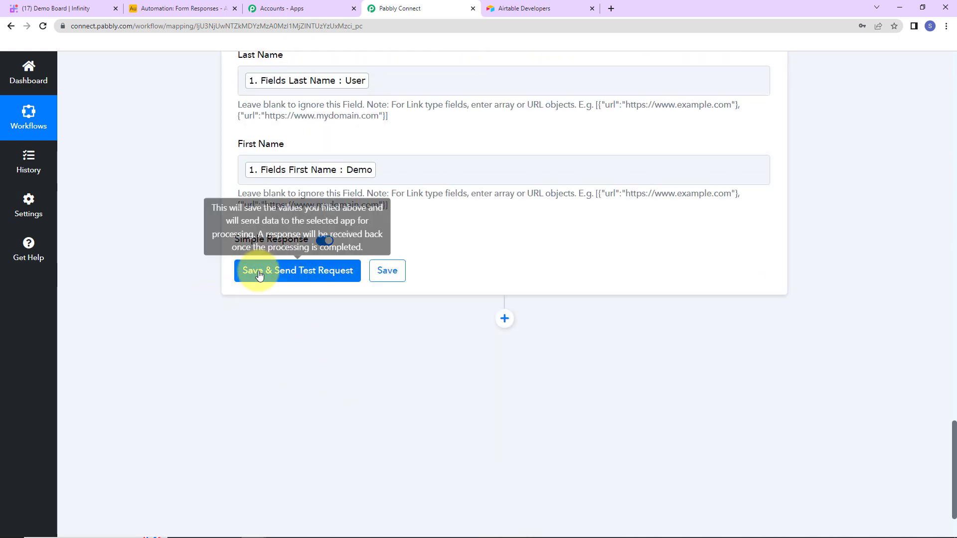
pyautogui.click(256, 271)
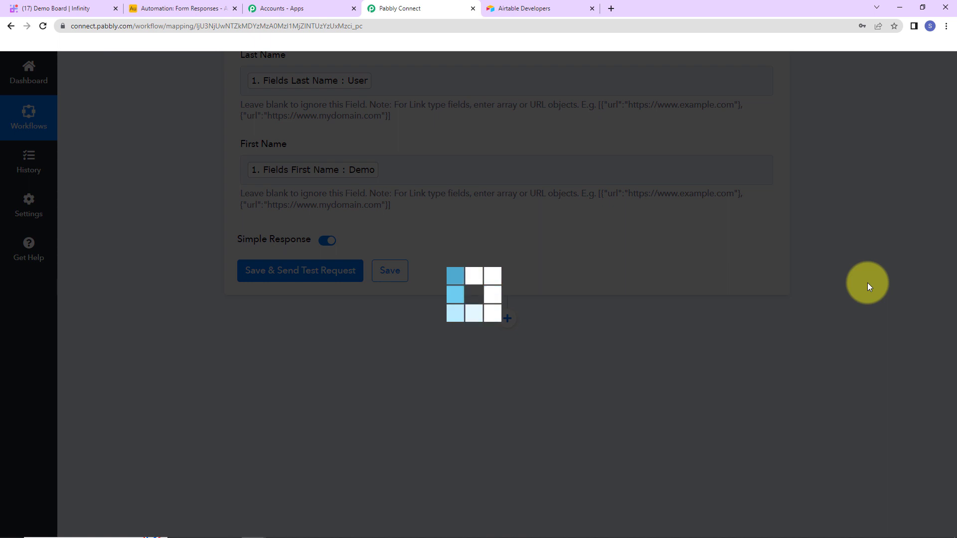
# - Review the test response and confirm the Demo User item appears on the Infinity board
pyautogui.scroll(-2, 867, 283)
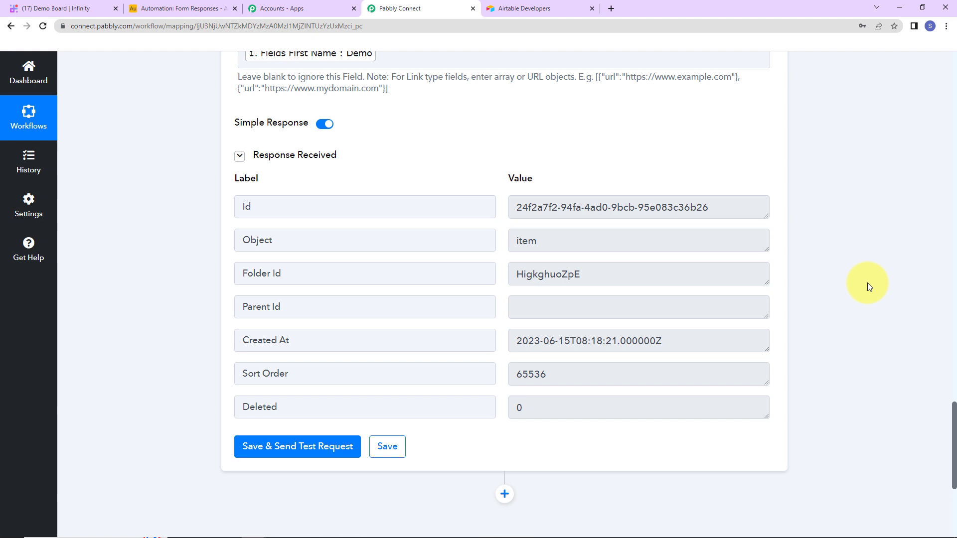
pyautogui.click(94, 9)
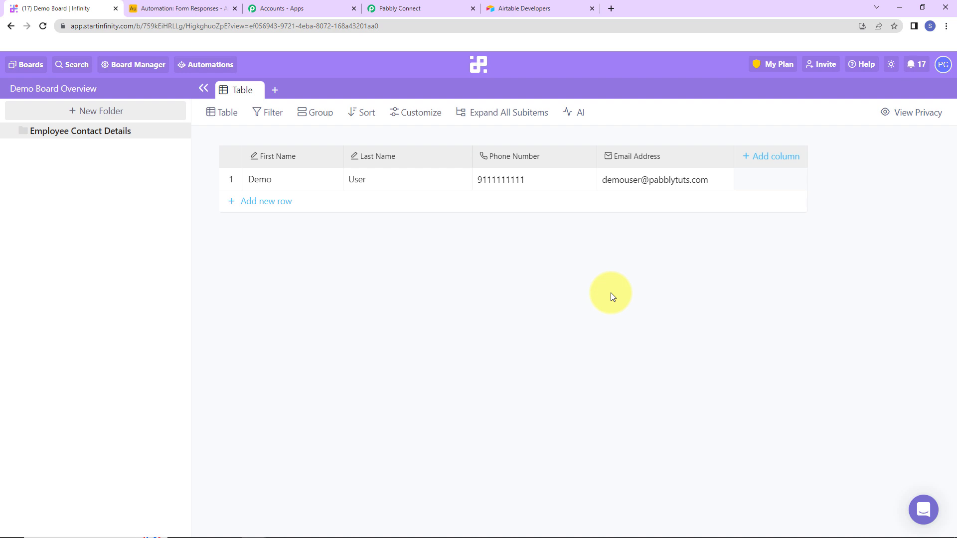
pyautogui.click(181, 10)
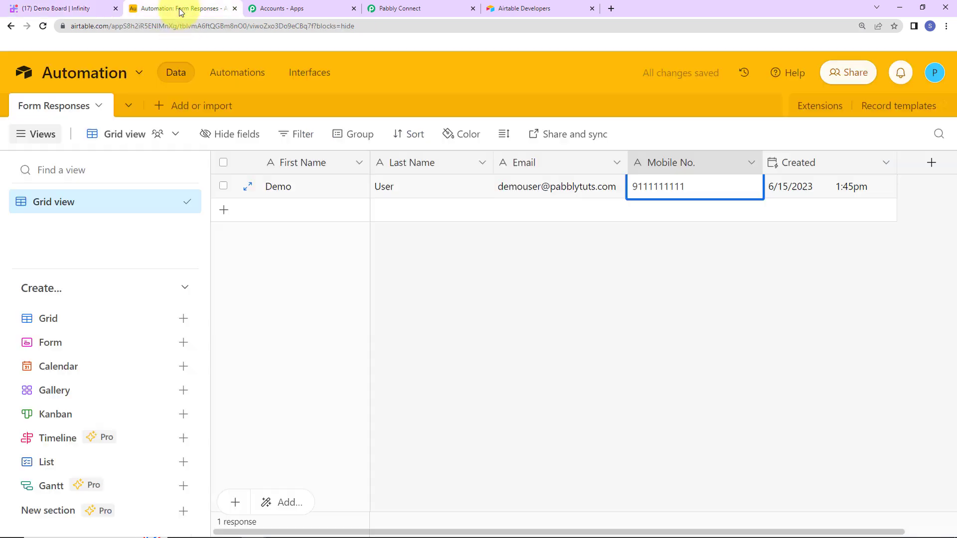
# - Add a second Form Responses record, Test New, with its email and mobile number
pyautogui.click(274, 213)
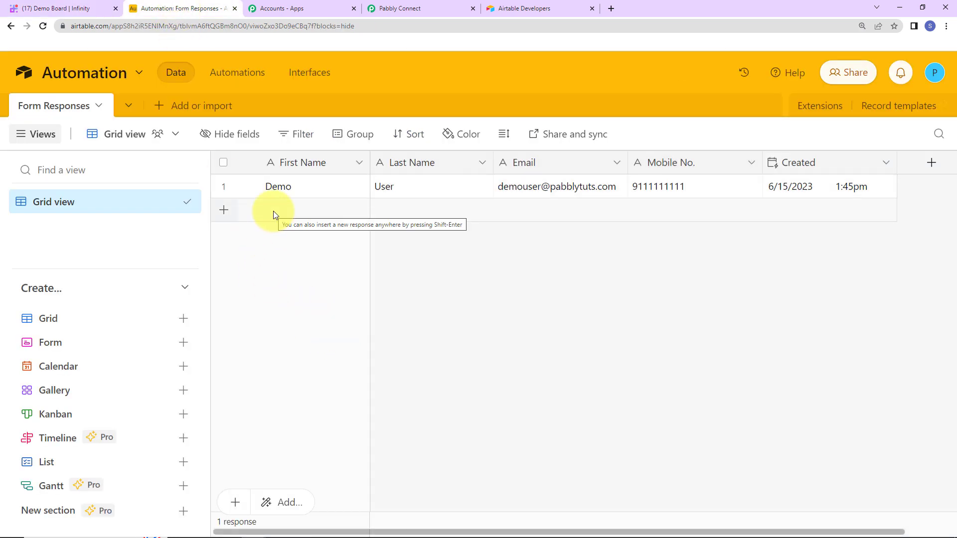
pyautogui.click(273, 213)
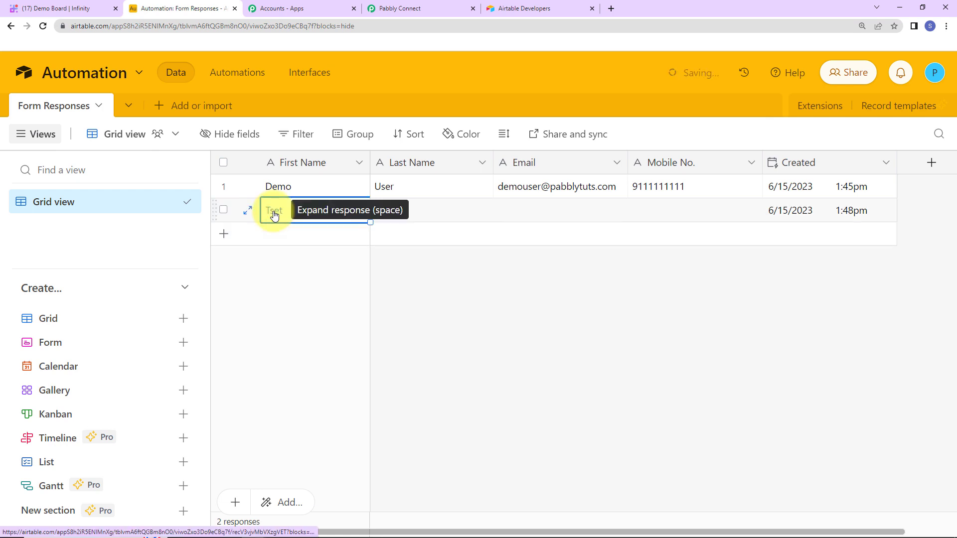
pyautogui.press('Tab')
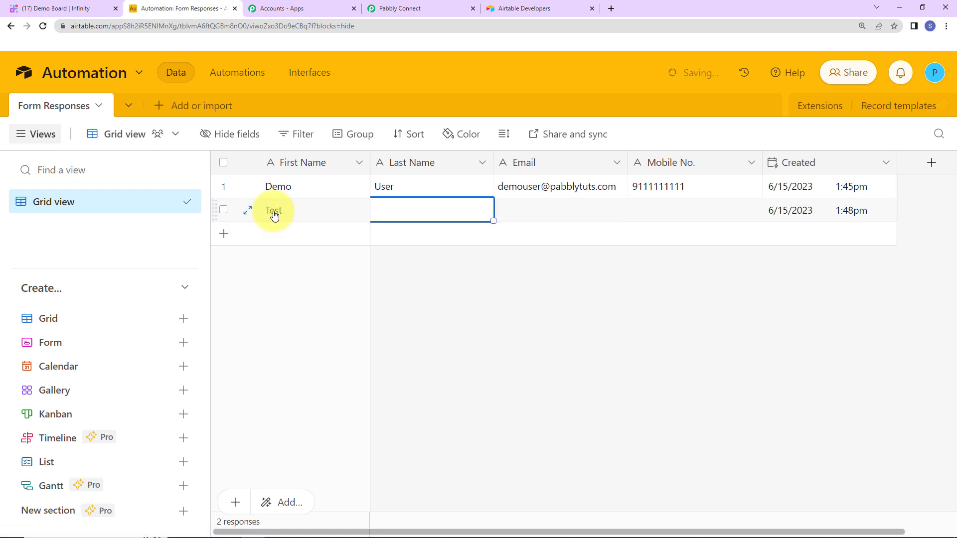
pyautogui.write('New')
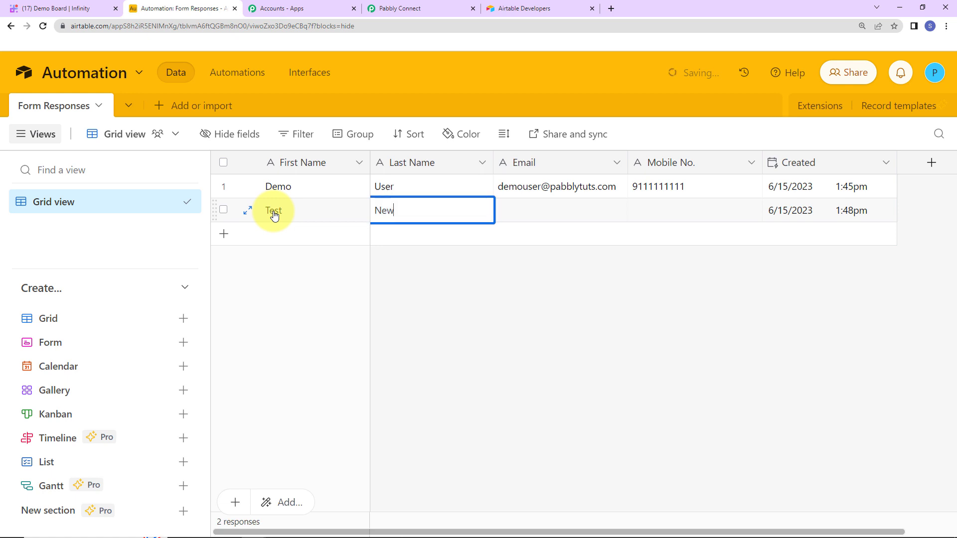
pyautogui.press('Tab')
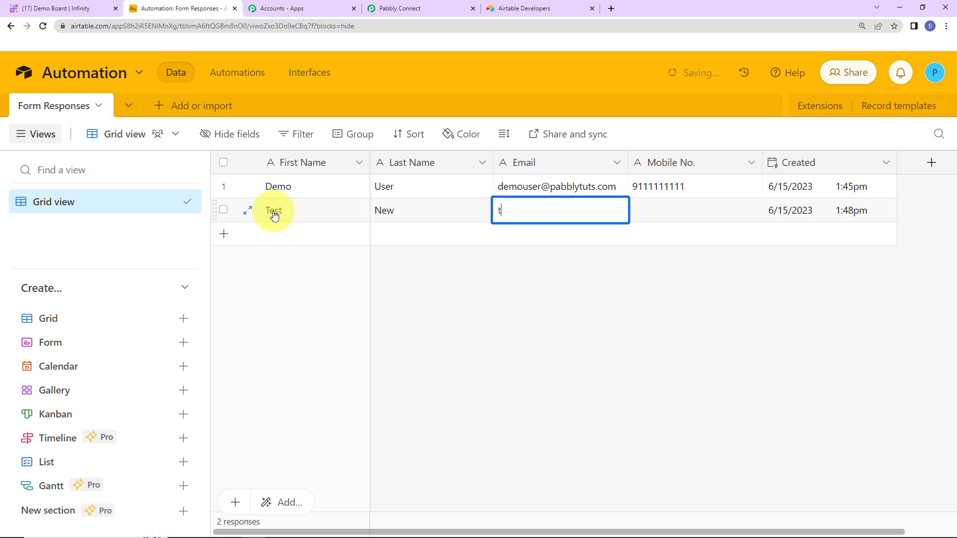
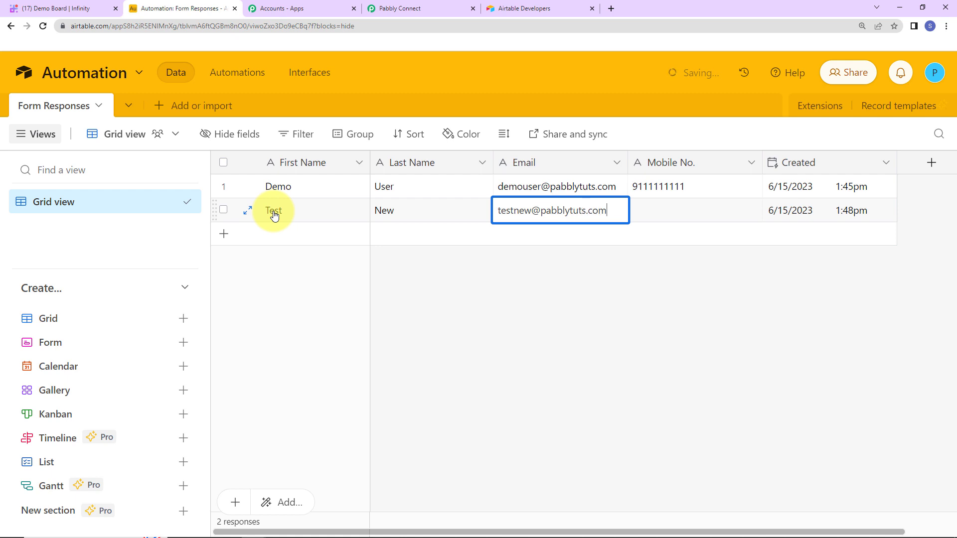
pyautogui.press('Tab')
pyautogui.write('9')
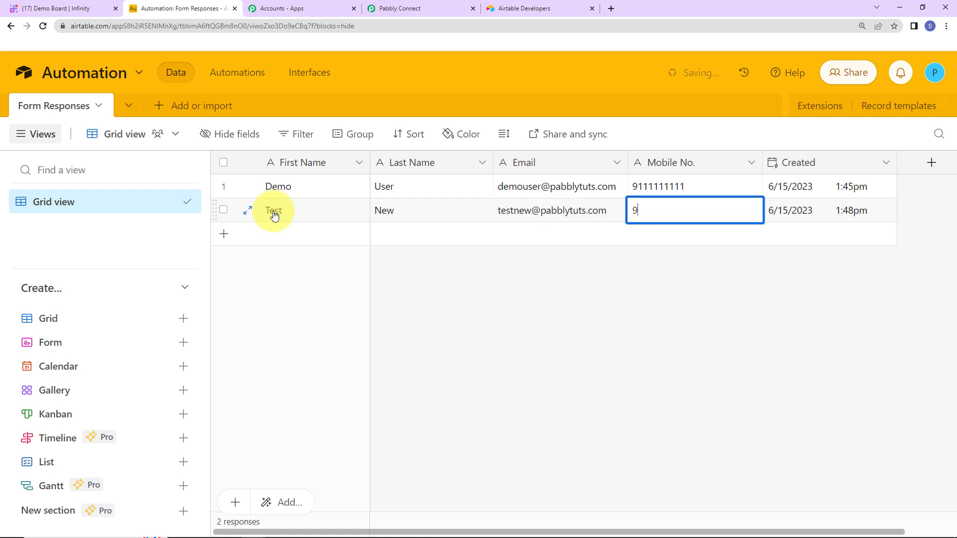
pyautogui.write('111111118')
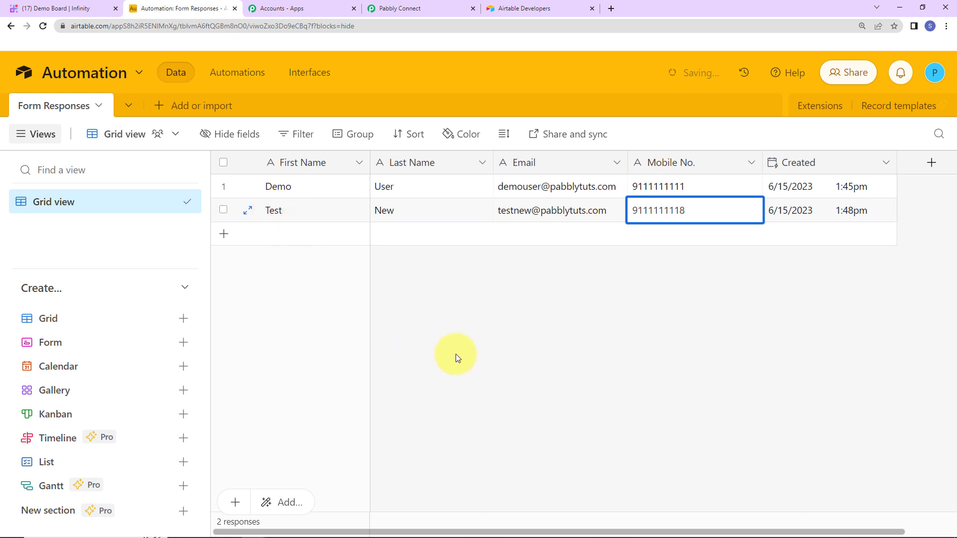
pyautogui.press('Return')
pyautogui.click(693, 361)
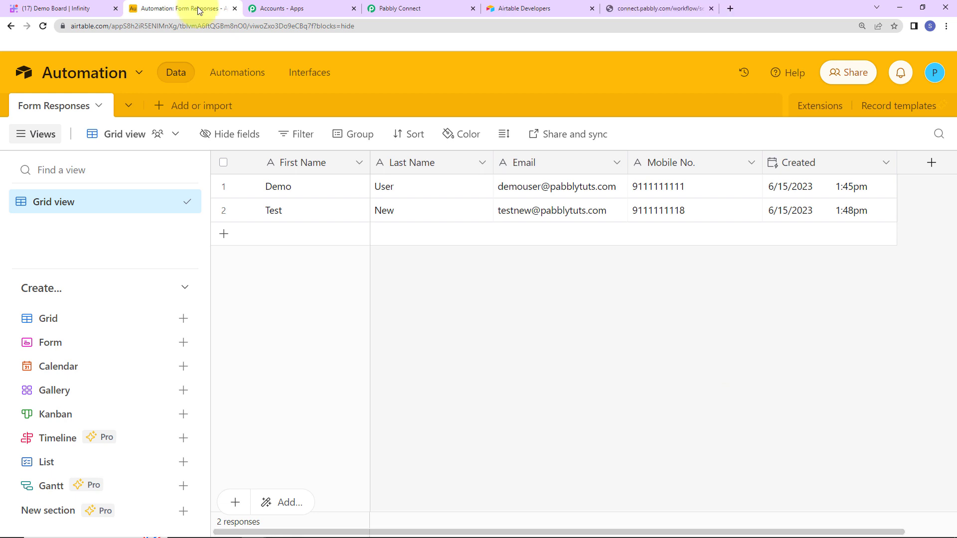
# - Collapse the Airtable New Record trigger and Infinity Create Item action steps
pyautogui.click(58, 8)
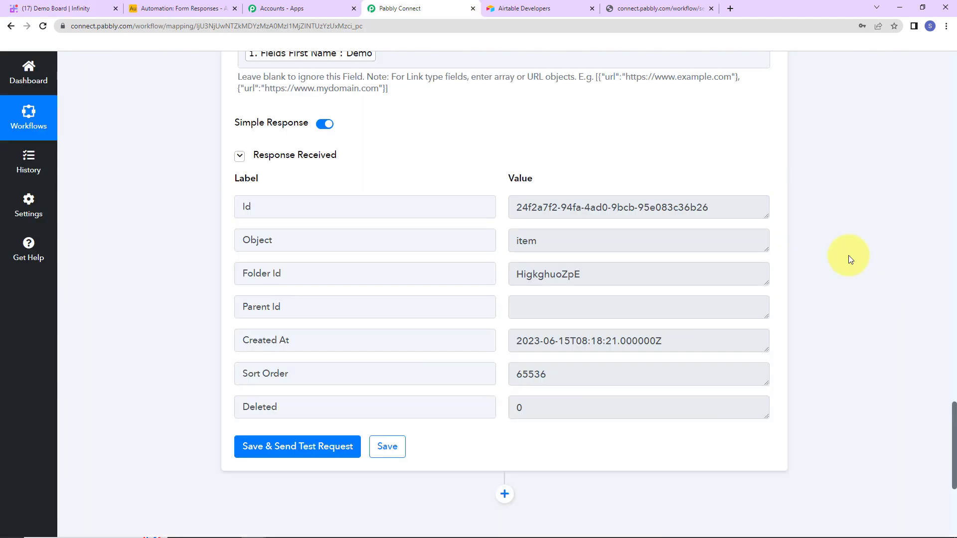
pyautogui.scroll(20, 848, 255)
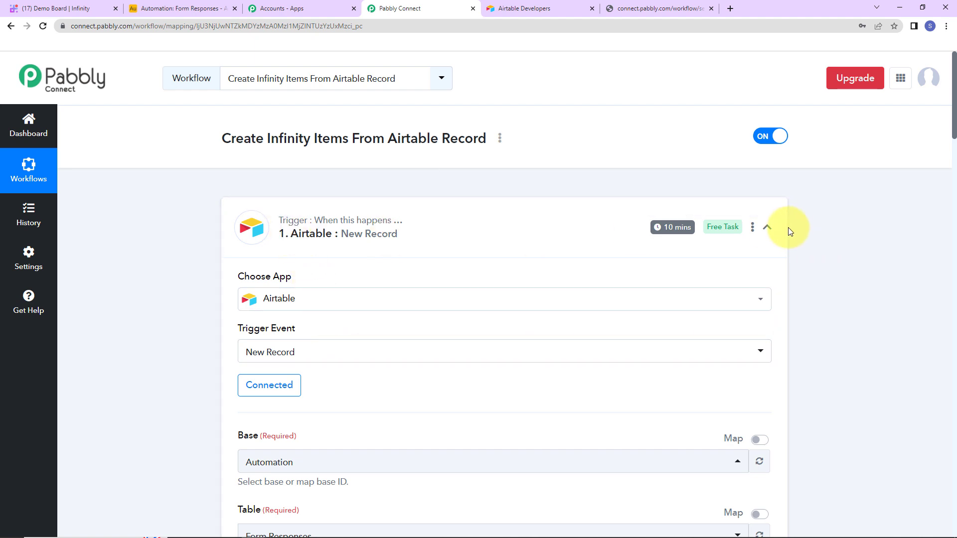
pyautogui.click(768, 228)
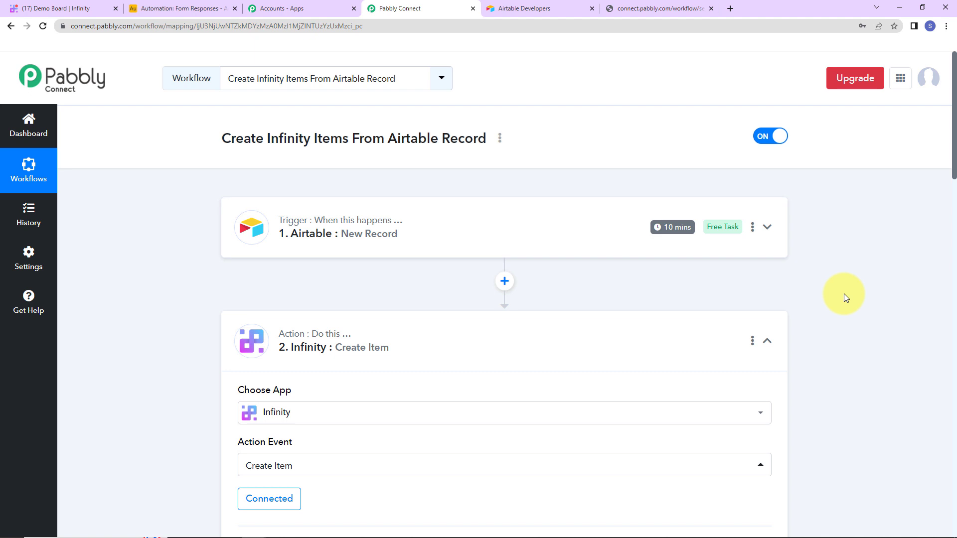
pyautogui.click(766, 342)
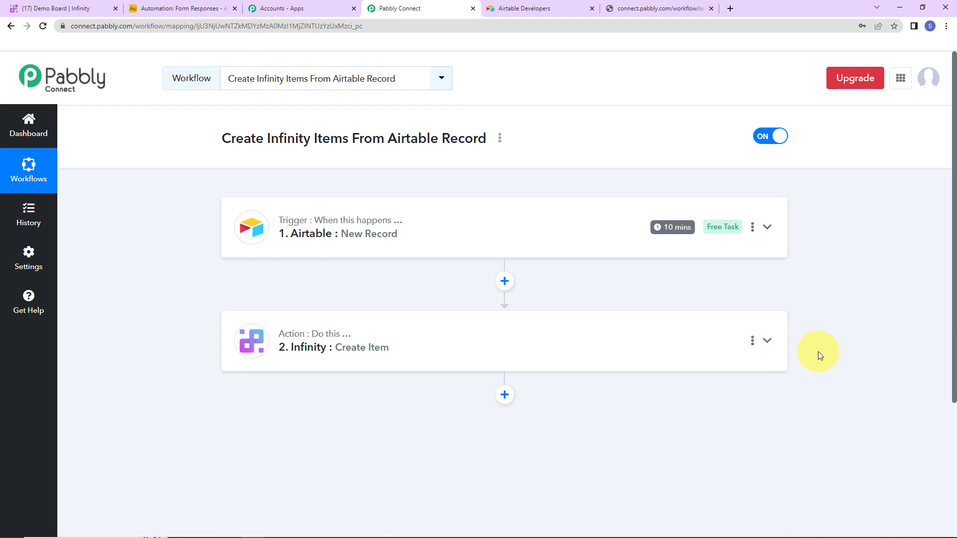